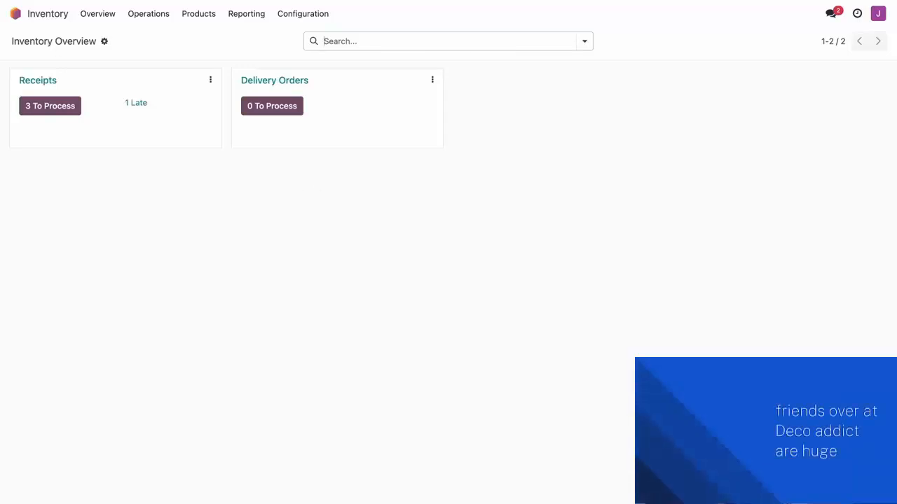
Step: Switch to the Sales app and start a new quotation for the customer Deco Addict
{"action": "left_click", "coordinate": [16, 13]}
{"action": "left_click", "coordinate": [249, 188]}
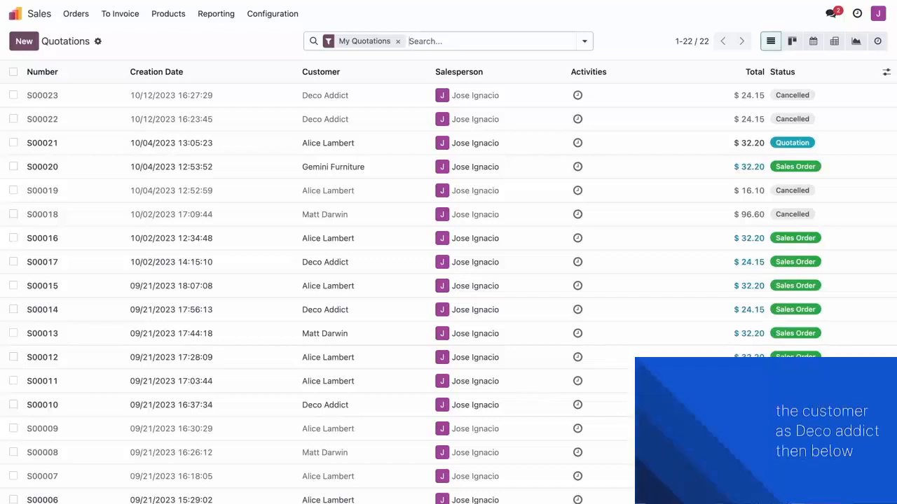
{"action": "left_click", "coordinate": [24, 42]}
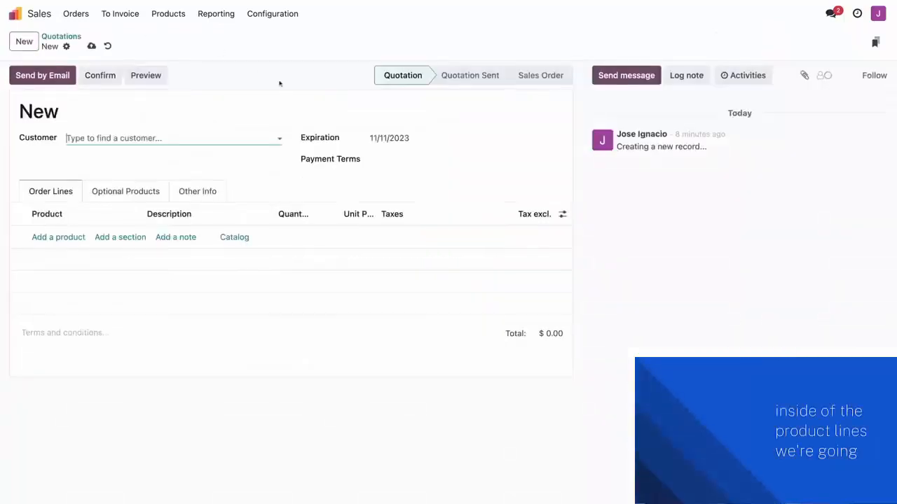
{"action": "type", "text": "deco"}
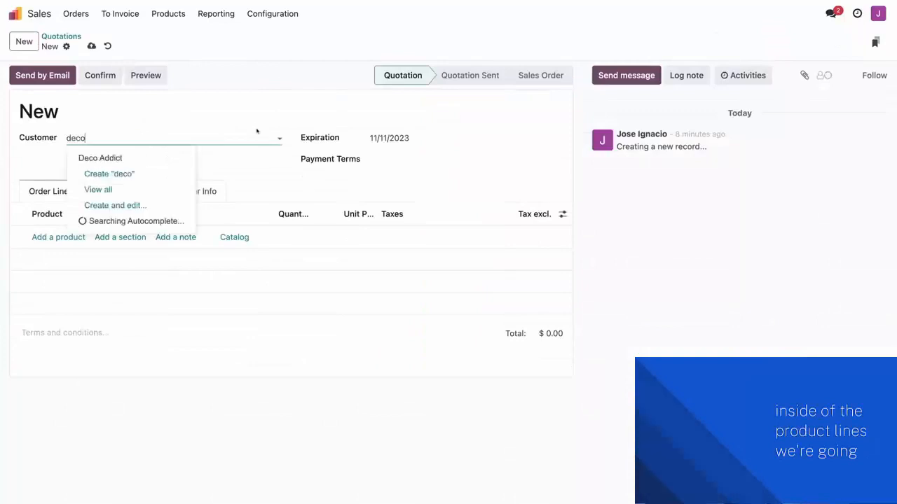
{"action": "left_click", "coordinate": [117, 161]}
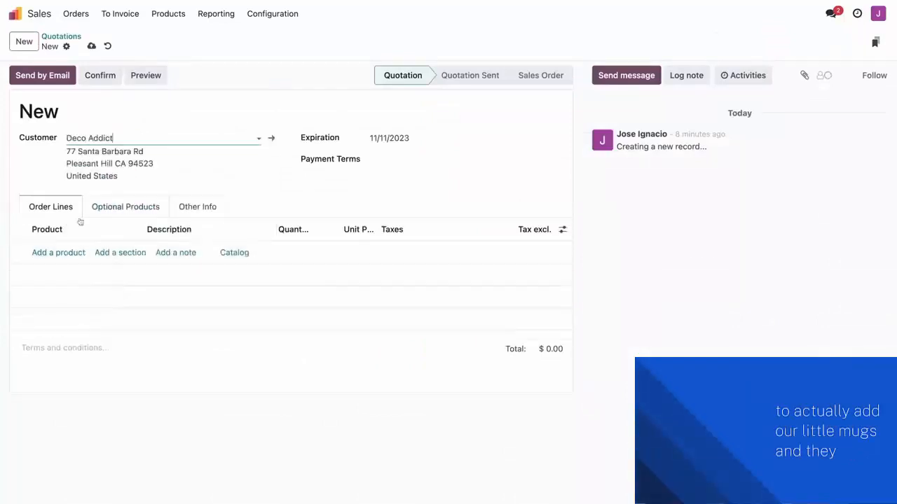
Step: Add the Stealthy Wood Mug with a quantity of 3 to the quotation and confirm it as a sales order
{"action": "left_click", "coordinate": [58, 253]}
{"action": "type", "text": "stea"}
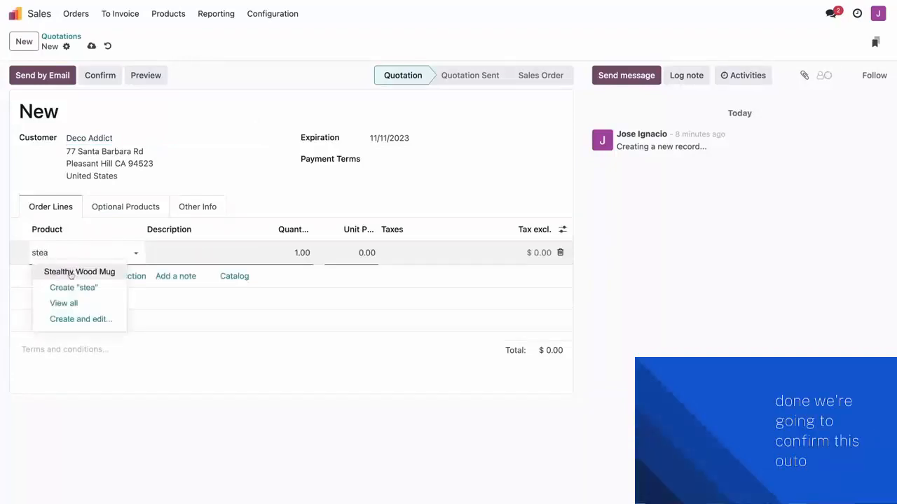
{"action": "left_click", "coordinate": [70, 271]}
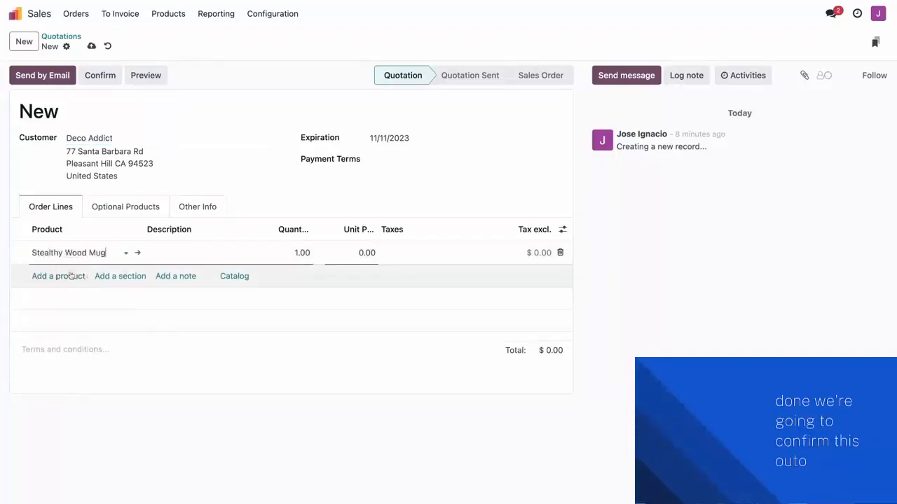
{"action": "left_click", "coordinate": [290, 253]}
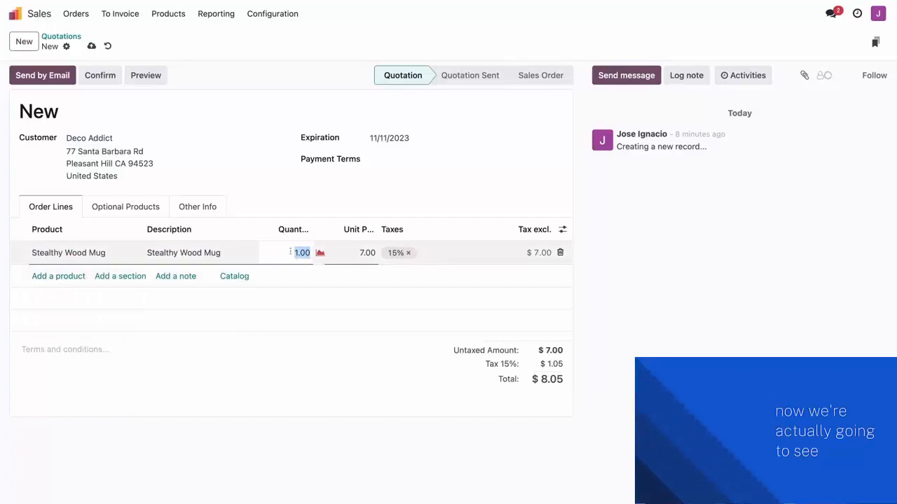
{"action": "type", "text": "3"}
{"action": "left_click", "coordinate": [302, 194]}
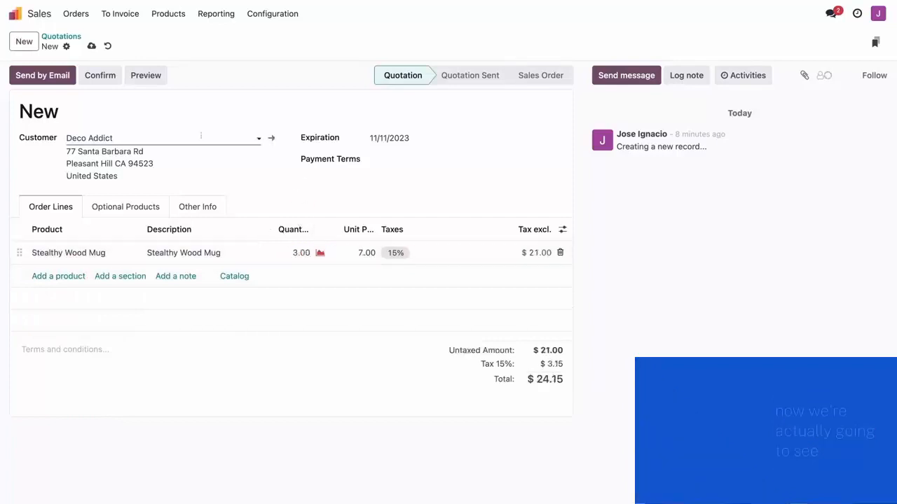
{"action": "left_click", "coordinate": [102, 78]}
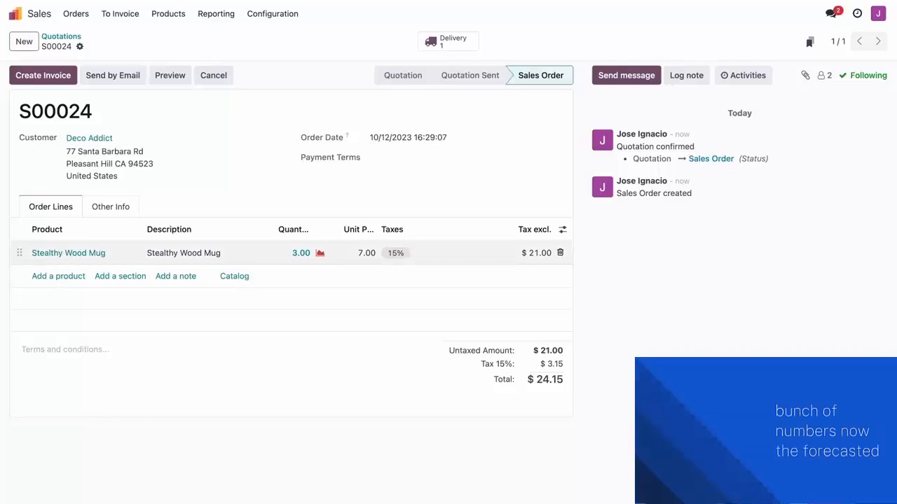
Step: Check the mug line's availability and forecast report, and open the sales order's linked delivery
{"action": "left_click", "coordinate": [320, 253]}
{"action": "left_click", "coordinate": [319, 236]}
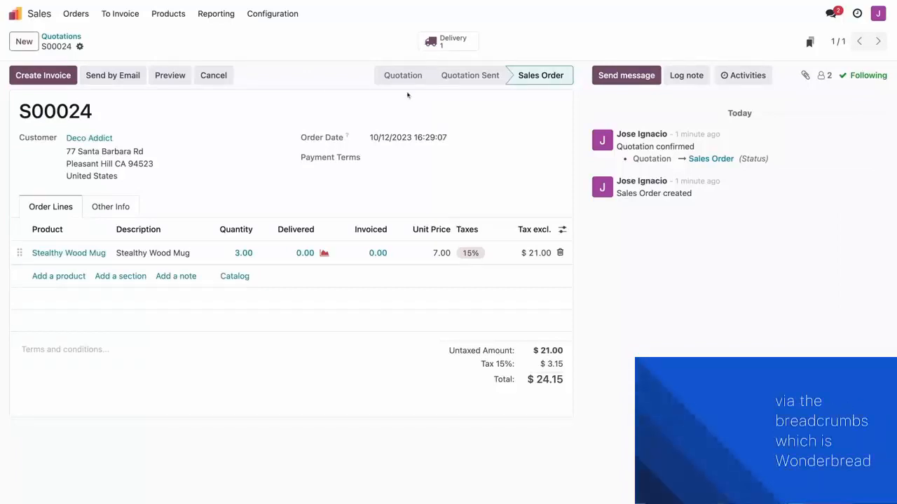
{"action": "left_click", "coordinate": [446, 46]}
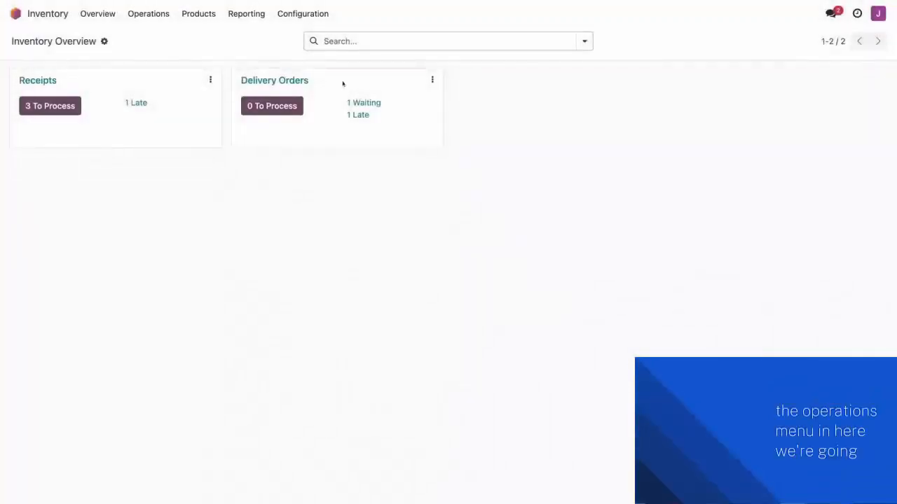
Step: Place a one-time replenishment order for the Stealthy Wood Mug from the Inventory replenishment list
{"action": "left_click", "coordinate": [155, 14]}
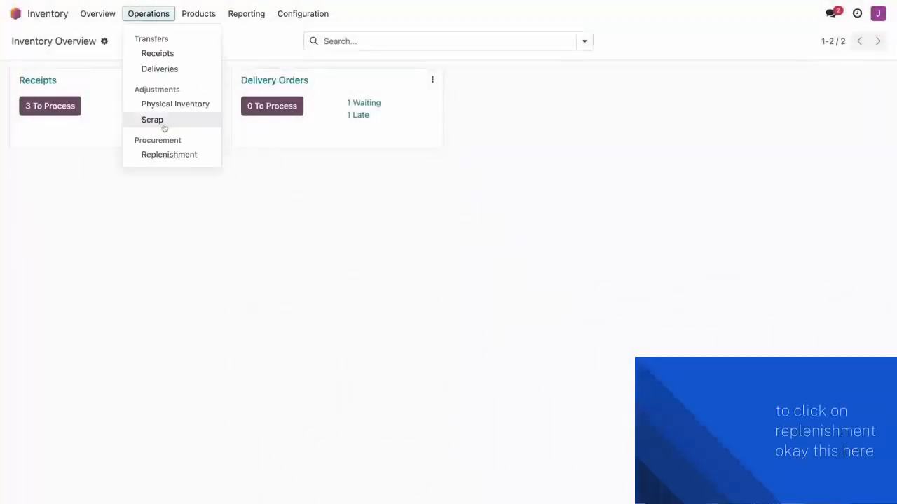
{"action": "left_click", "coordinate": [161, 158]}
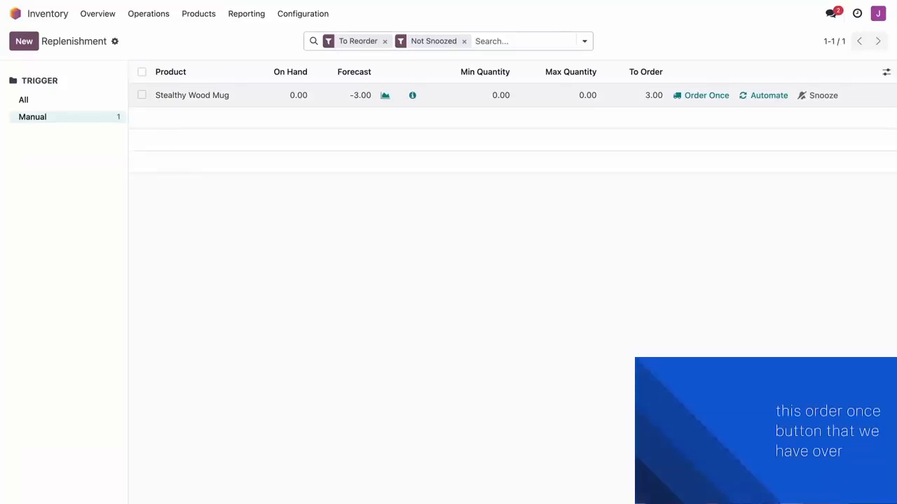
{"action": "left_click", "coordinate": [680, 96]}
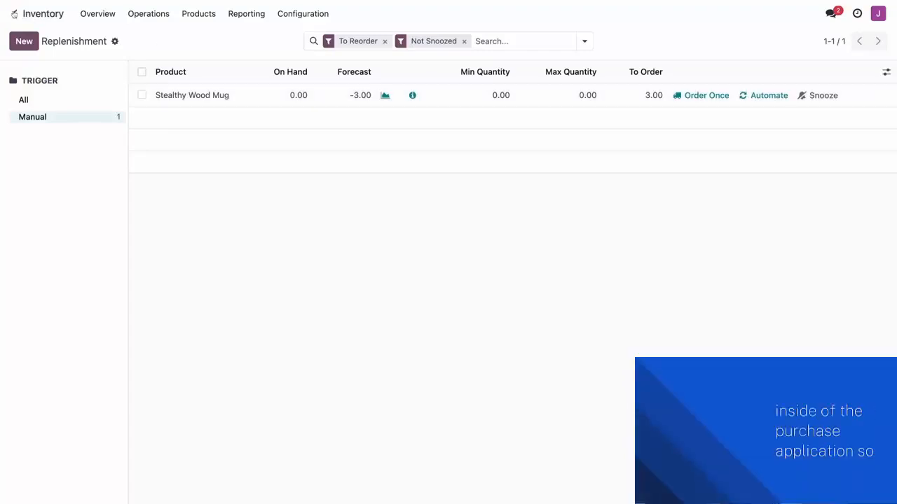
Step: Switch to the Purchase app and open the newest Azure Interior request for quotation
{"action": "left_click", "coordinate": [14, 13]}
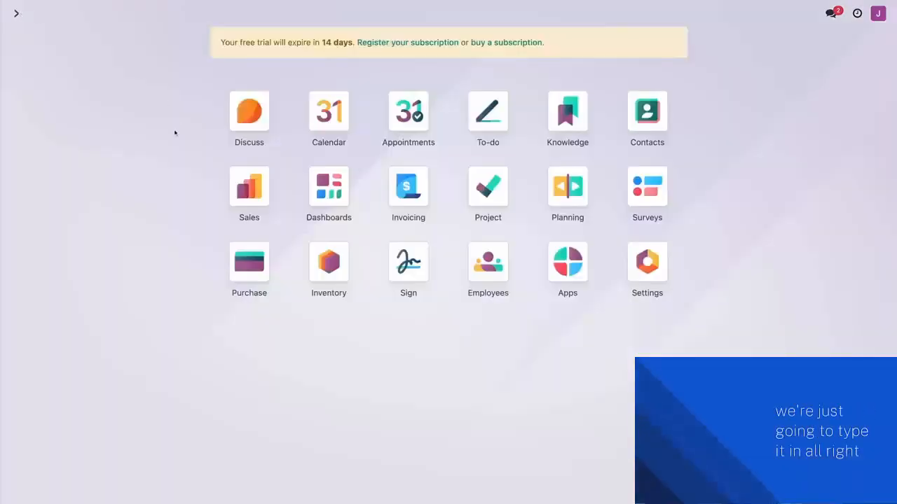
{"action": "type", "text": "pur"}
{"action": "key", "text": "Return"}
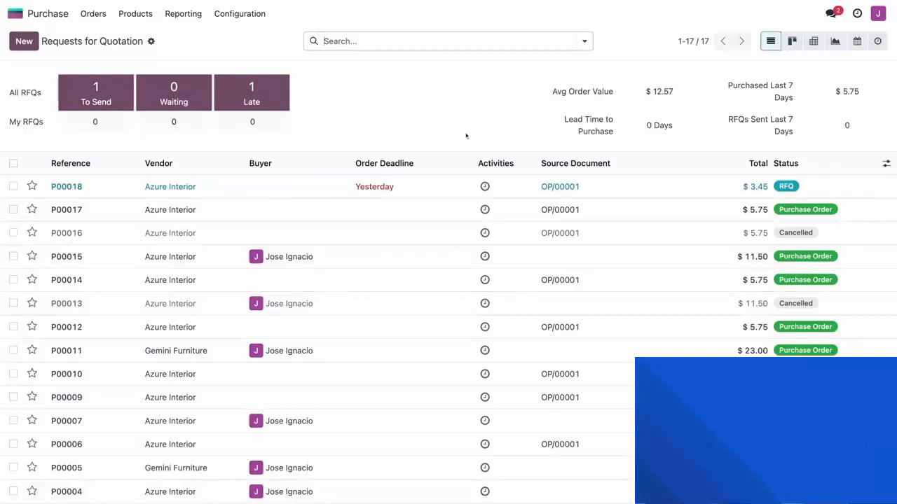
{"action": "left_click", "coordinate": [390, 195]}
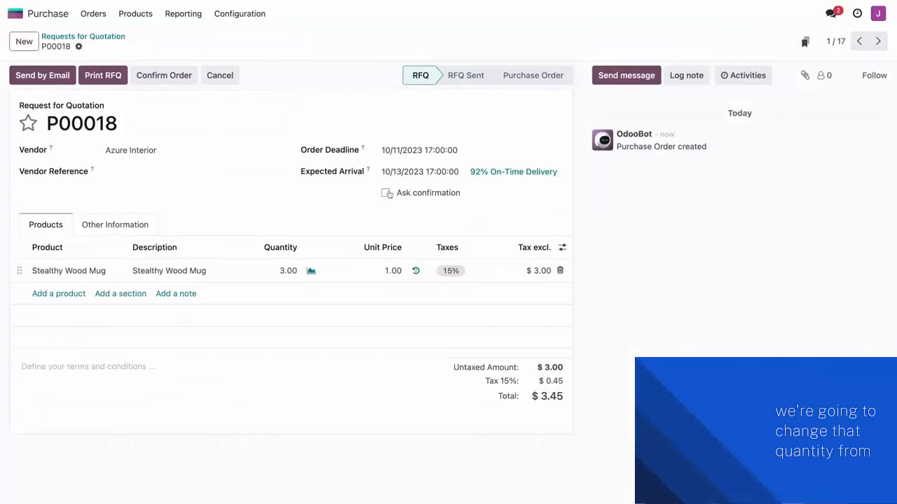
Step: Set the Stealthy Wood Mug quantity to 5 on the request for quotation and confirm the order
{"action": "left_click", "coordinate": [283, 270]}
{"action": "type", "text": "5"}
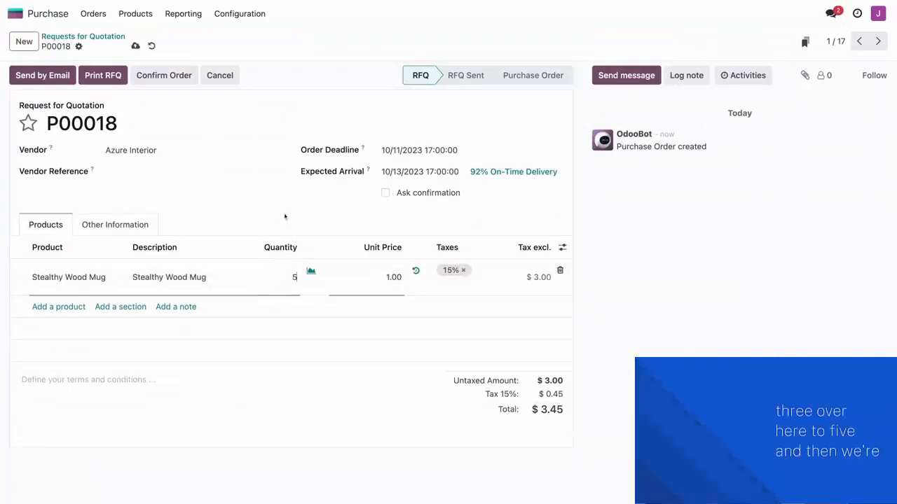
{"action": "left_click", "coordinate": [284, 217]}
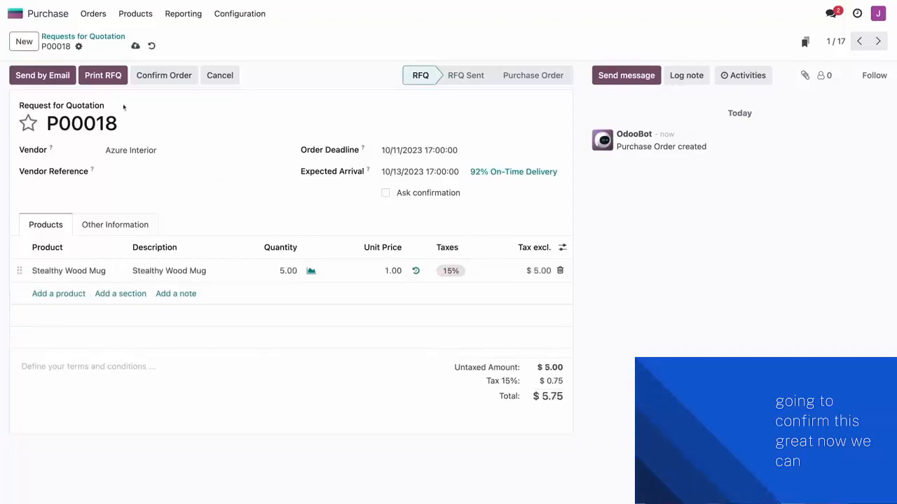
{"action": "left_click", "coordinate": [154, 82]}
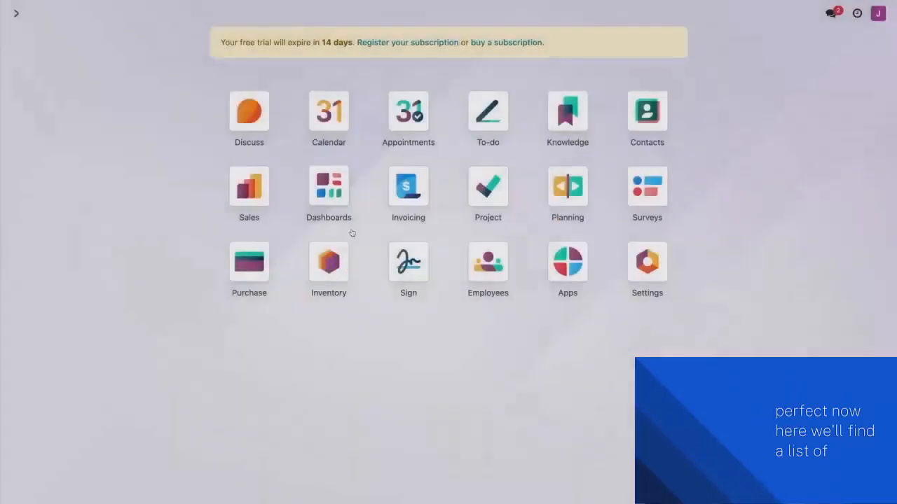
Step: In Inventory, validate the Azure Interior receipt scheduled for tomorrow with all quantities done, and view the mug's forecast report
{"action": "left_click", "coordinate": [329, 259]}
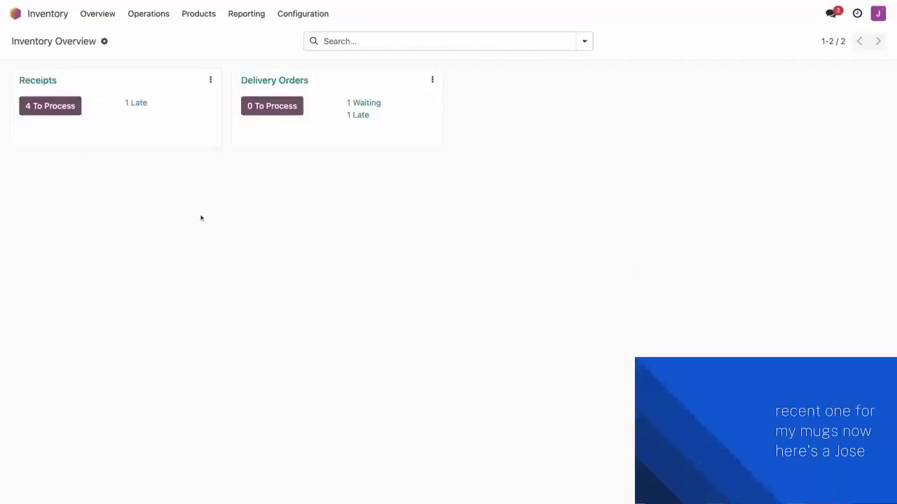
{"action": "left_click", "coordinate": [80, 109]}
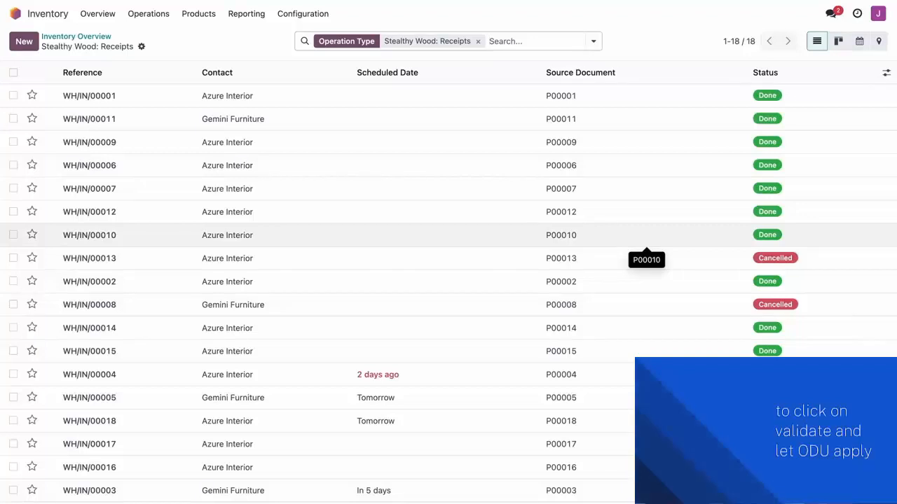
{"action": "left_click", "coordinate": [555, 428]}
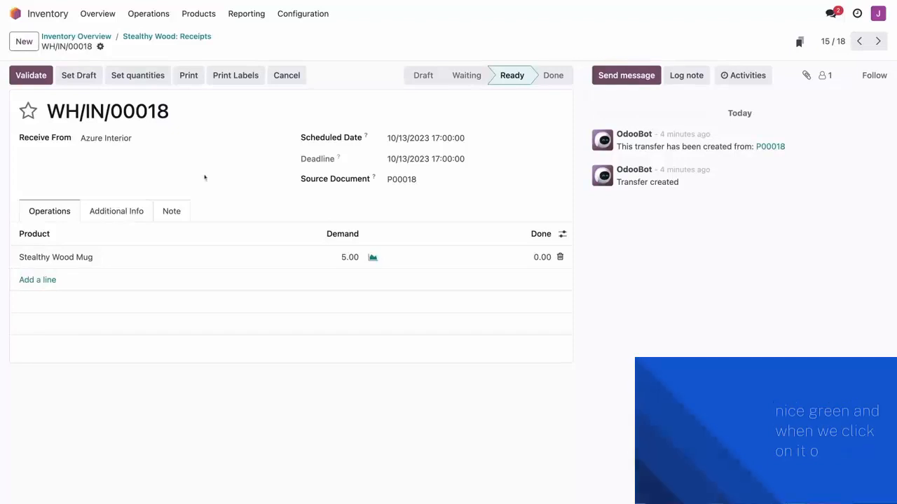
{"action": "left_click", "coordinate": [29, 80]}
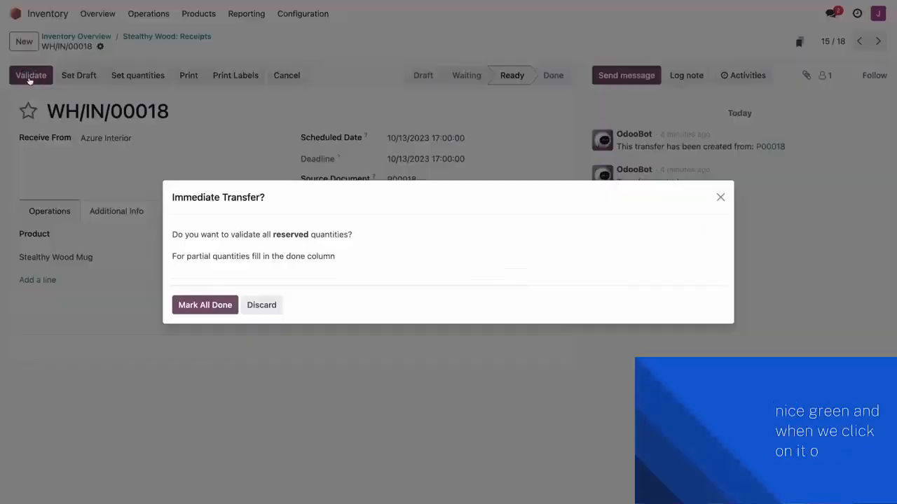
{"action": "left_click", "coordinate": [205, 305]}
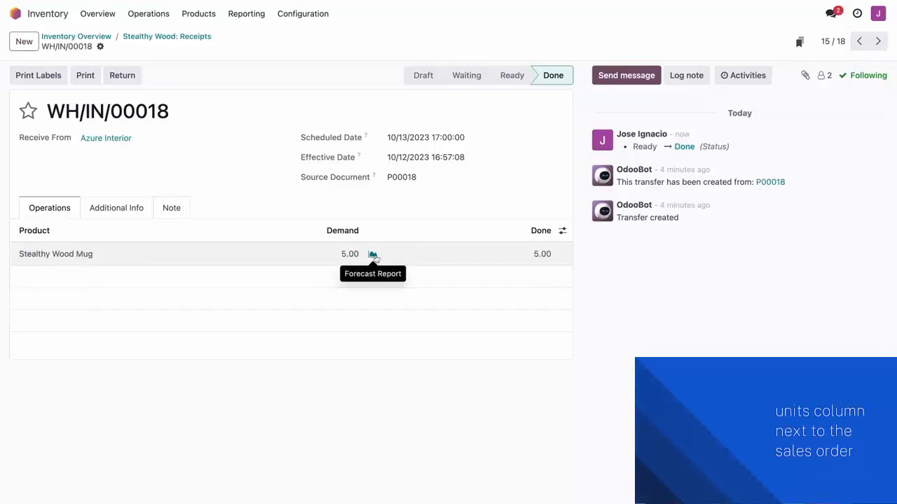
{"action": "left_click", "coordinate": [373, 255]}
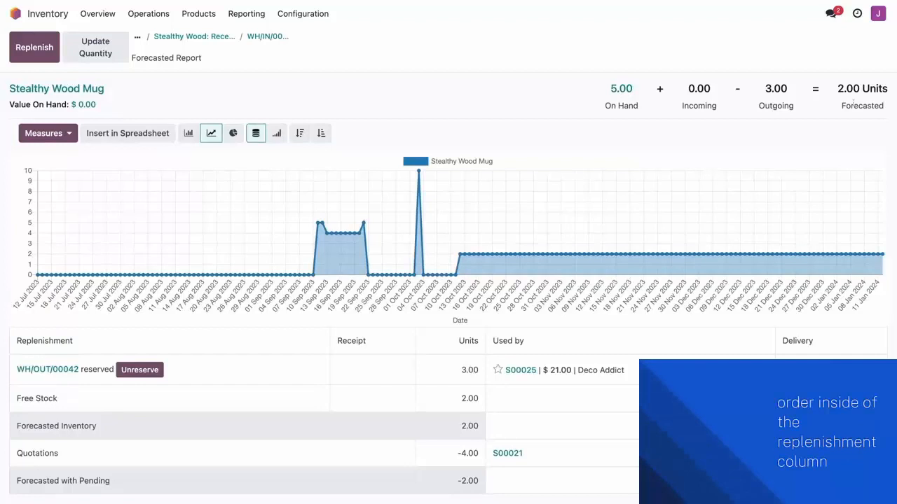
Step: Validate the ready delivery order for Deco Addict, marking all reserved quantities as done
{"action": "left_click", "coordinate": [100, 17]}
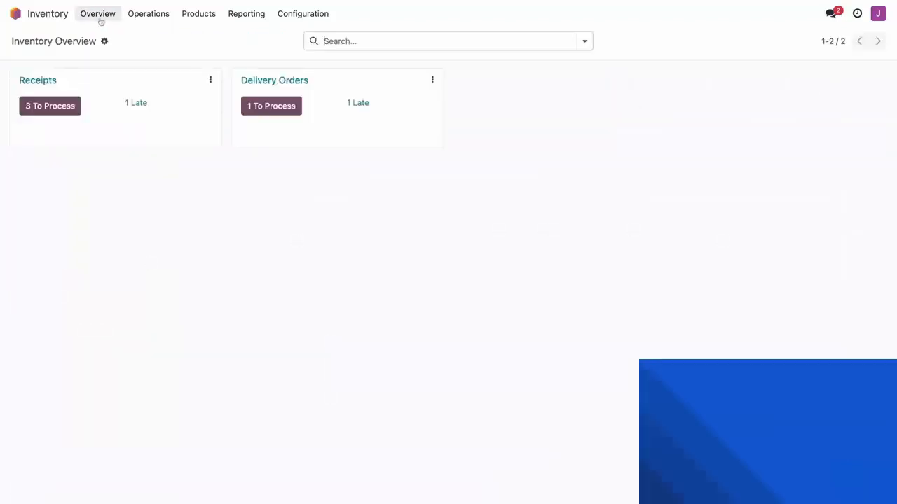
{"action": "left_click", "coordinate": [272, 105]}
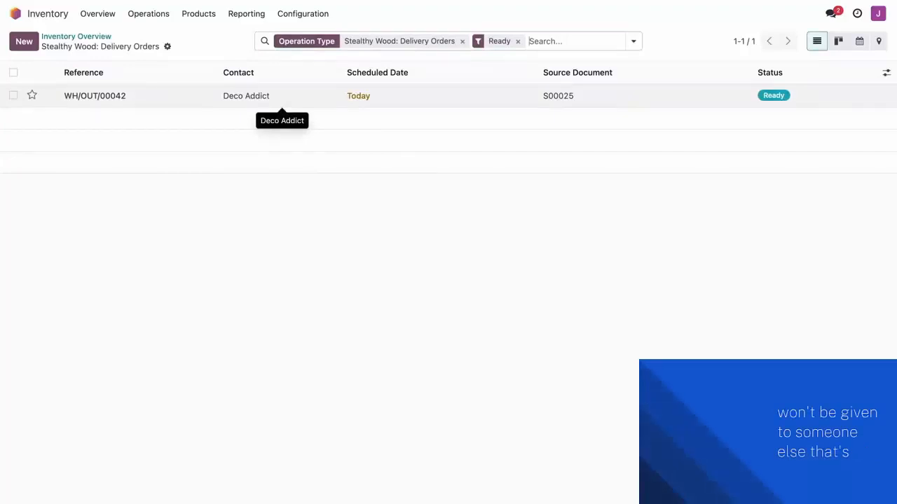
{"action": "left_click", "coordinate": [725, 98]}
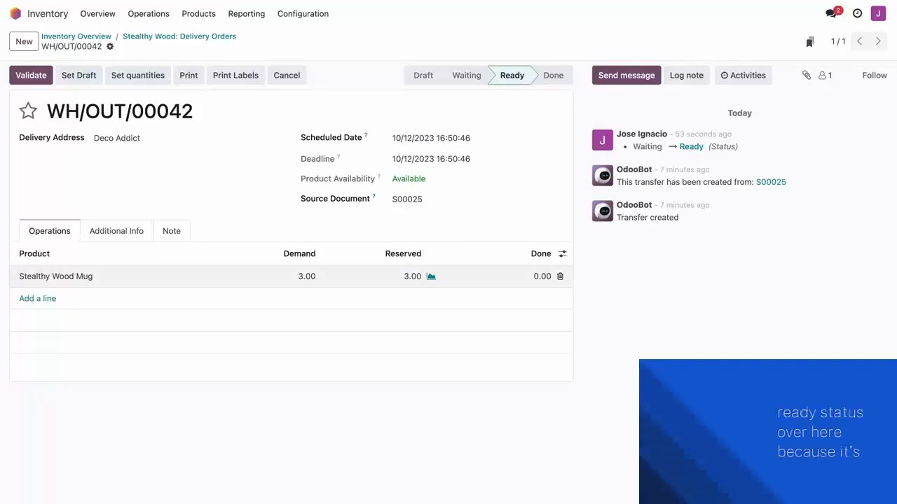
{"action": "left_click", "coordinate": [31, 75]}
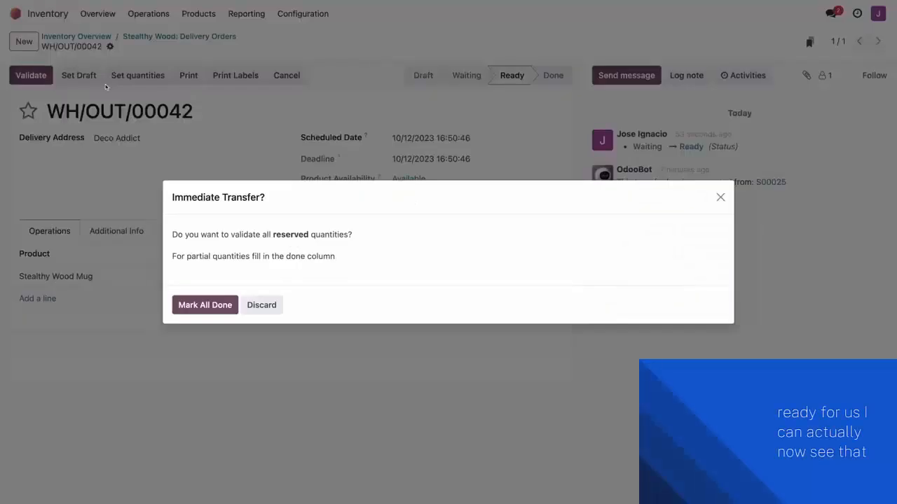
{"action": "left_click", "coordinate": [202, 307]}
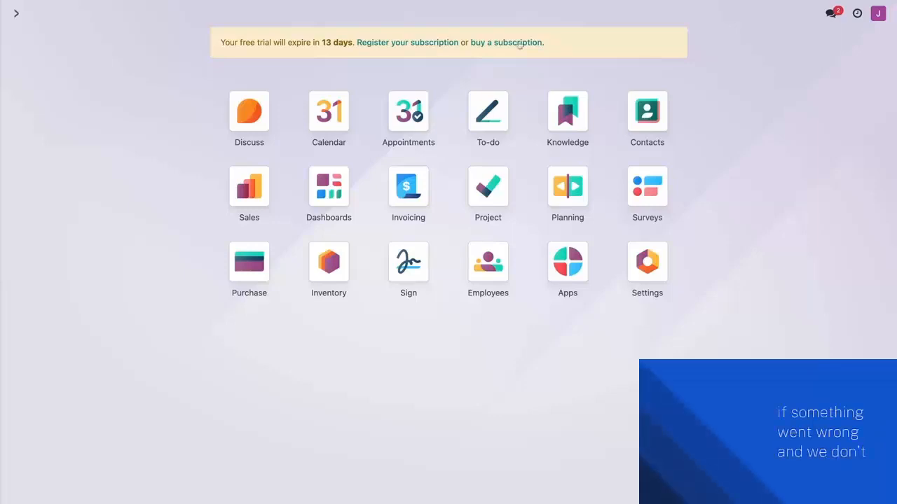
Step: Switch to the Sales app, open the unconfirmed mug quotation and check the availability of its order line
{"action": "left_click", "coordinate": [244, 194]}
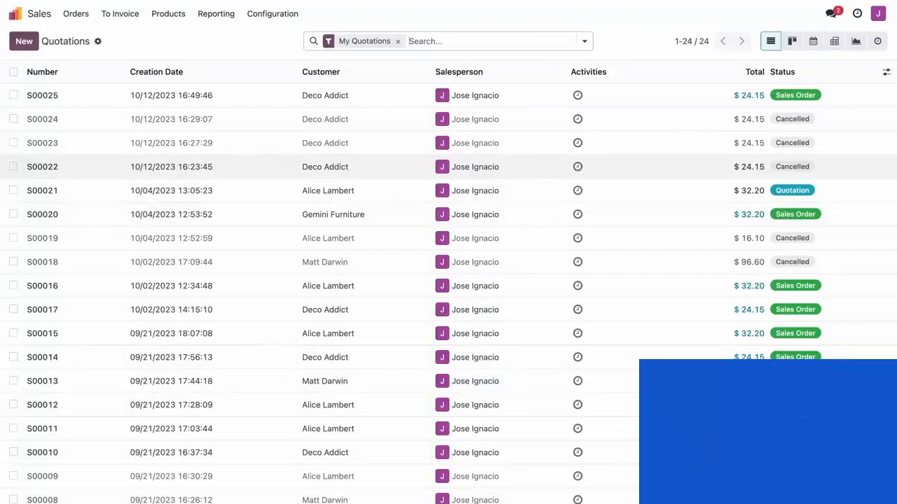
{"action": "left_click", "coordinate": [261, 195]}
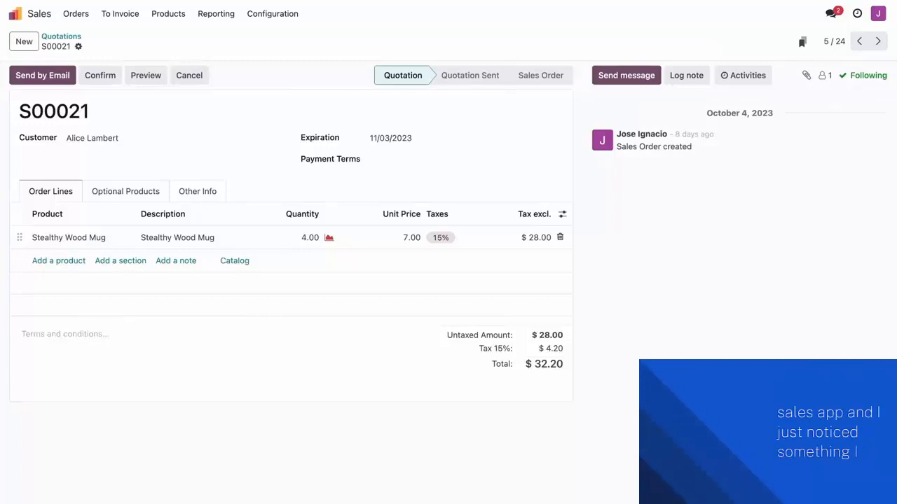
{"action": "left_click", "coordinate": [329, 237]}
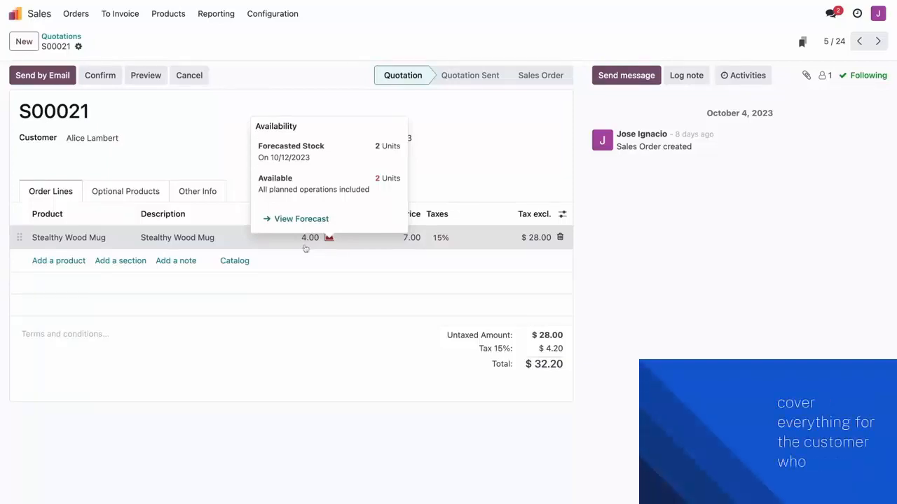
{"action": "left_click", "coordinate": [195, 110]}
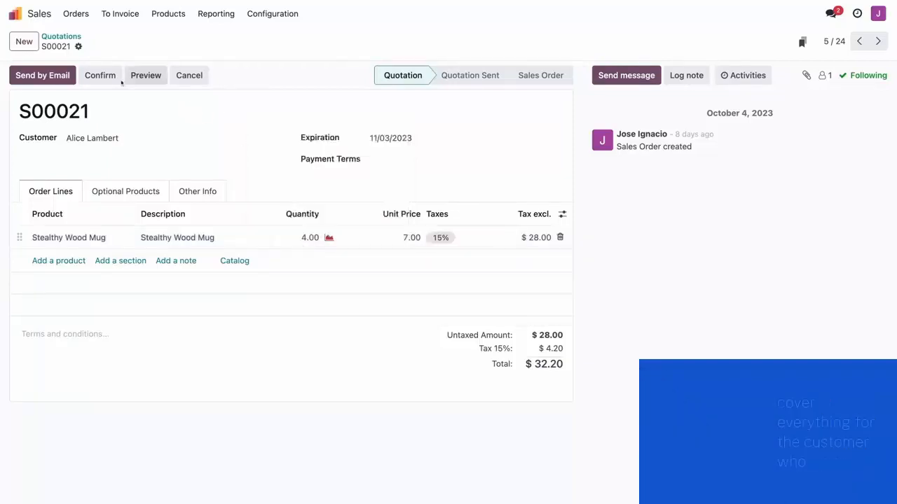
Step: Confirm the mug quotation and validate its delivery with all reserved quantities done, creating a backorder for the remainder
{"action": "left_click", "coordinate": [107, 79]}
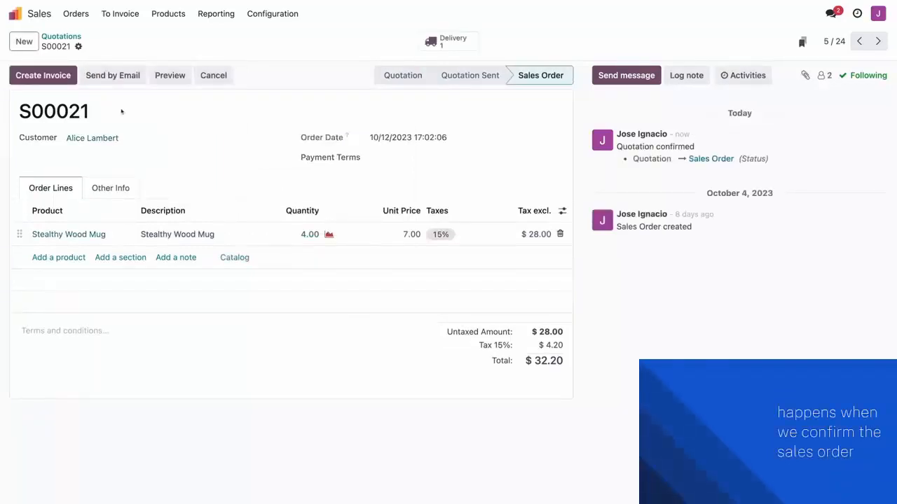
{"action": "left_click", "coordinate": [459, 51]}
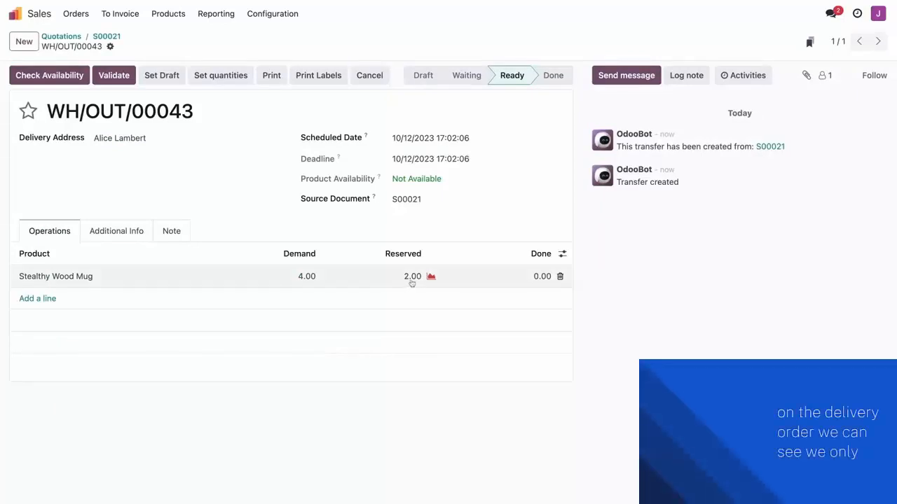
{"action": "left_click", "coordinate": [116, 75]}
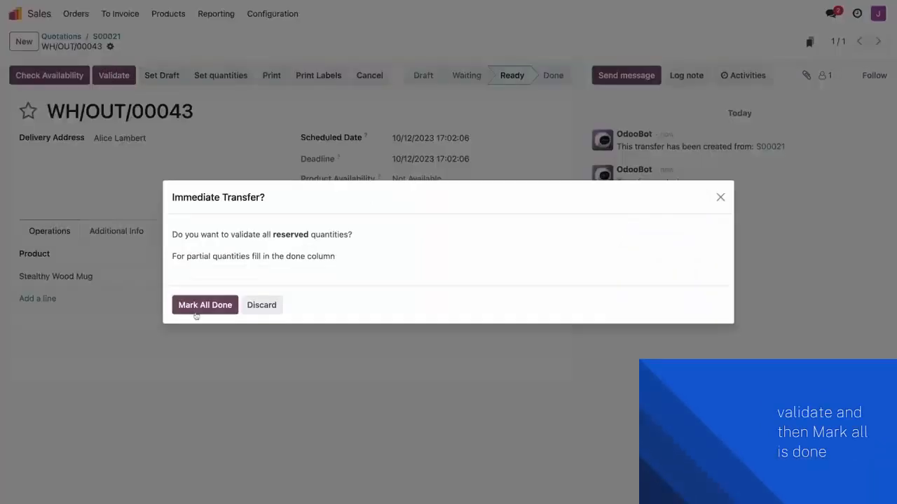
{"action": "left_click", "coordinate": [196, 314]}
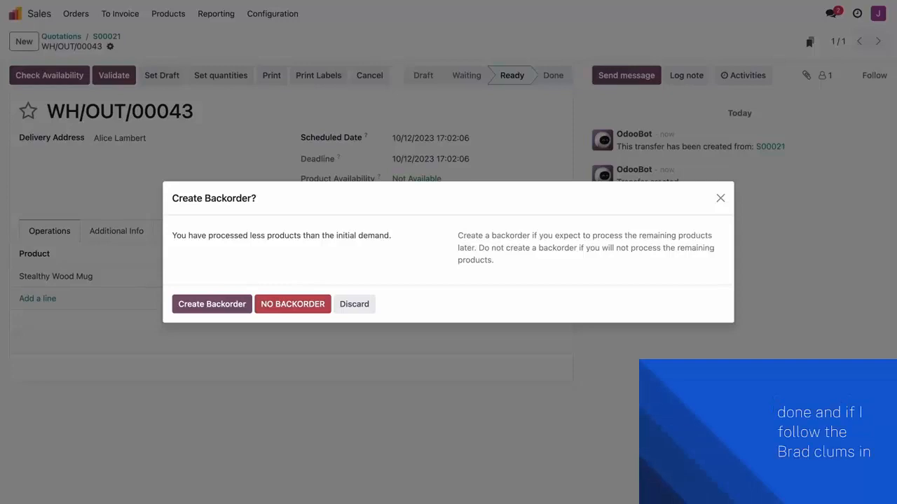
{"action": "left_click", "coordinate": [220, 306]}
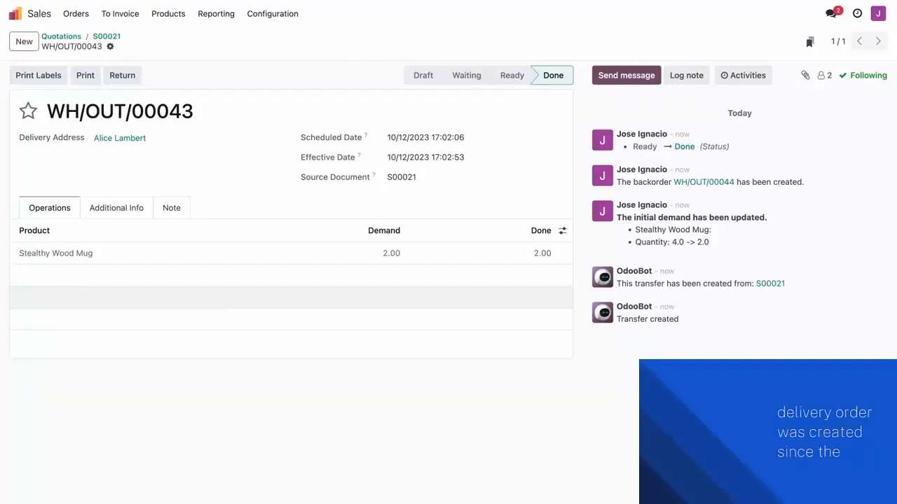
Step: Return to the sales order and open its waiting backorder from the linked deliveries
{"action": "left_click", "coordinate": [107, 36]}
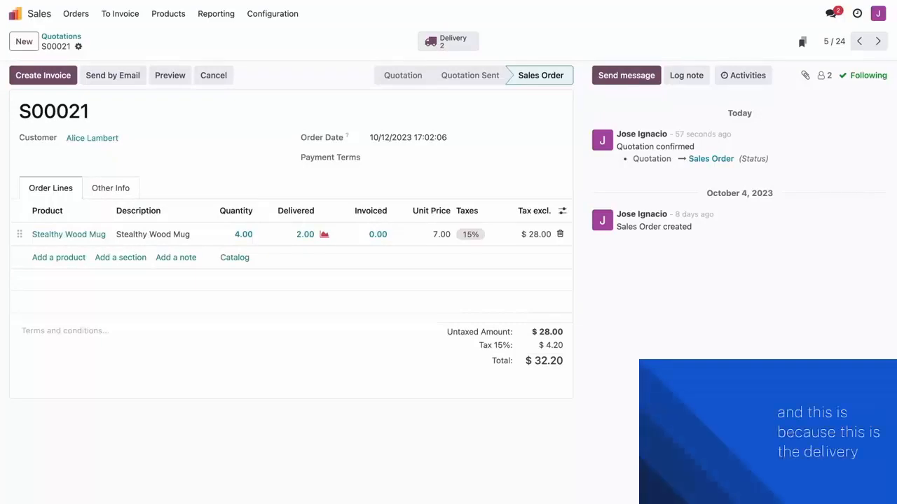
{"action": "left_click", "coordinate": [449, 41]}
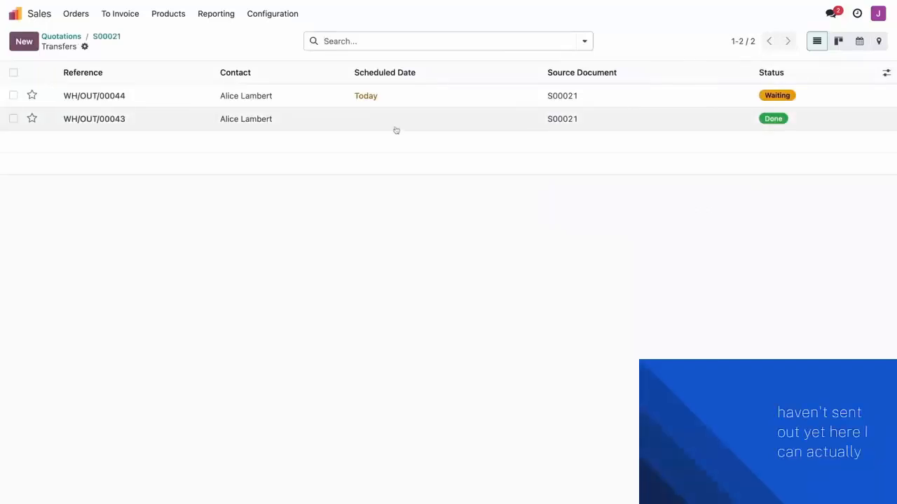
{"action": "left_click", "coordinate": [726, 99]}
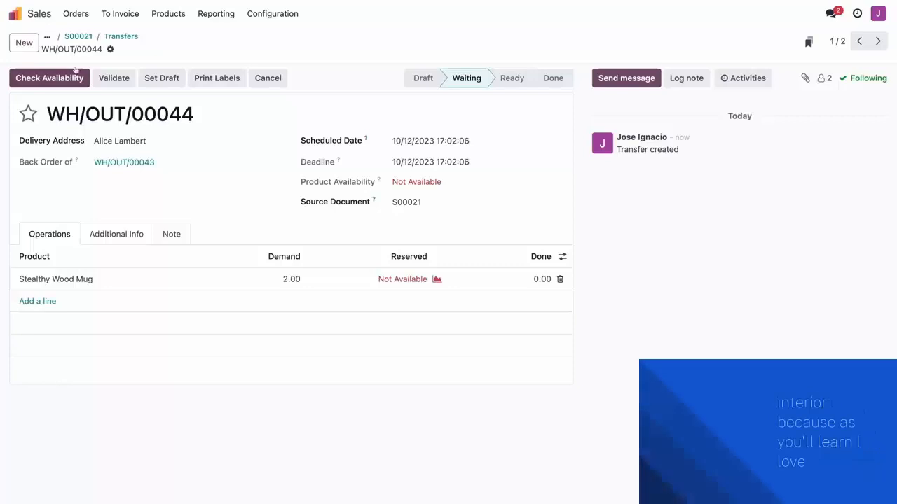
Step: Switch to the Purchase app and create a request for quotation with Azure Interior as the vendor
{"action": "left_click", "coordinate": [16, 14]}
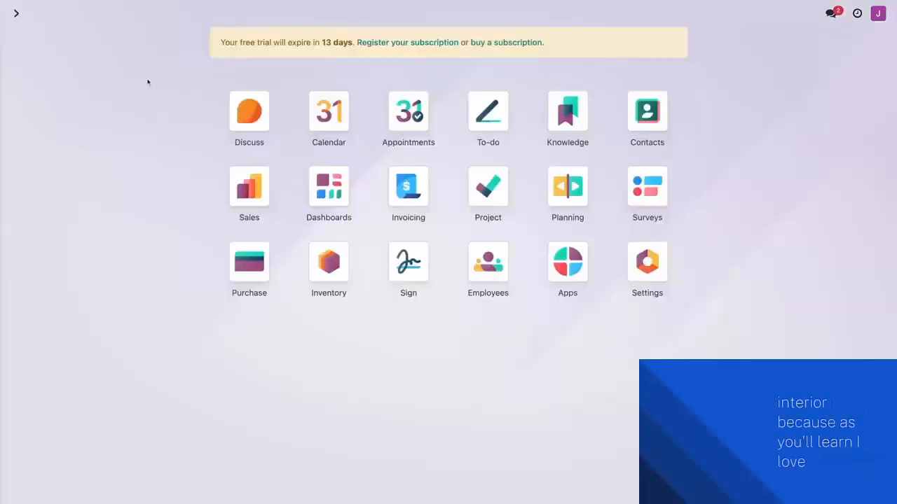
{"action": "type", "text": "purh"}
{"action": "key", "text": "Return"}
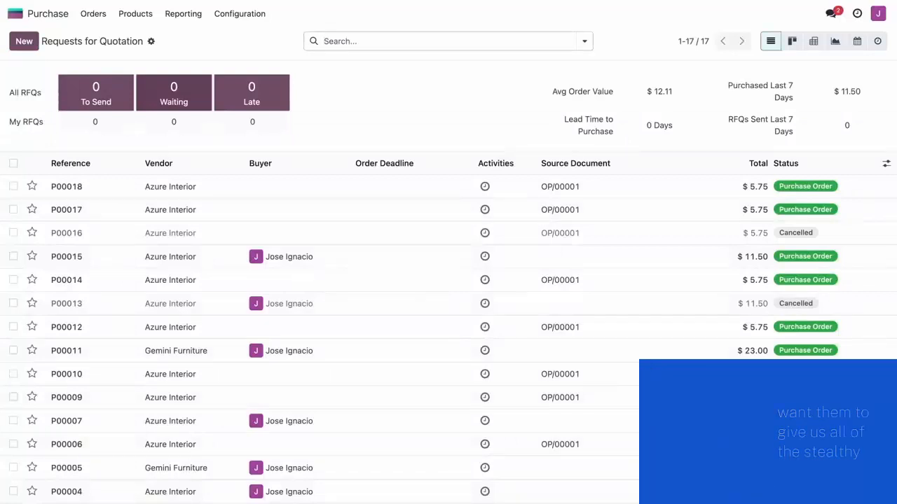
{"action": "left_click", "coordinate": [24, 42]}
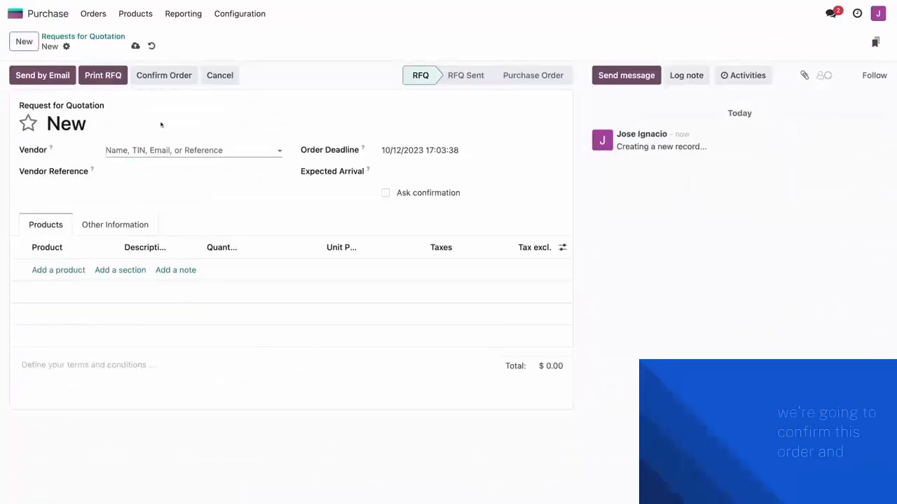
{"action": "type", "text": "azure"}
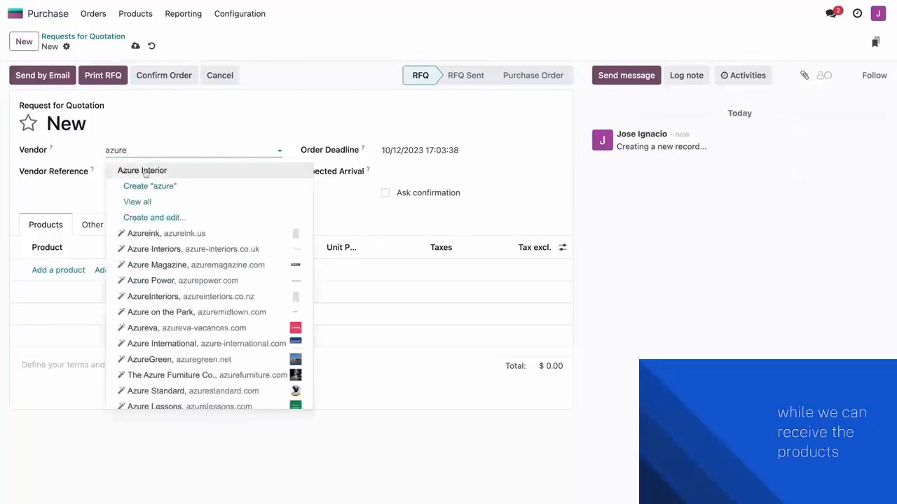
{"action": "left_click", "coordinate": [145, 172]}
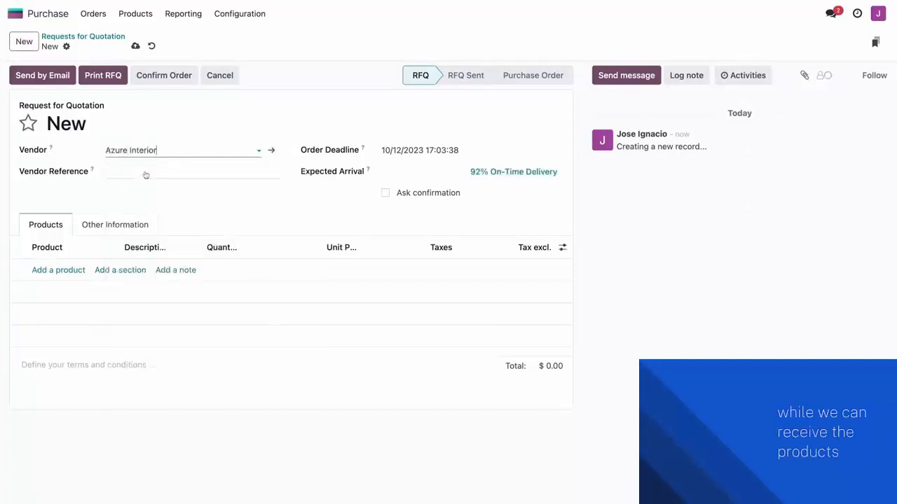
{"action": "left_click", "coordinate": [200, 128]}
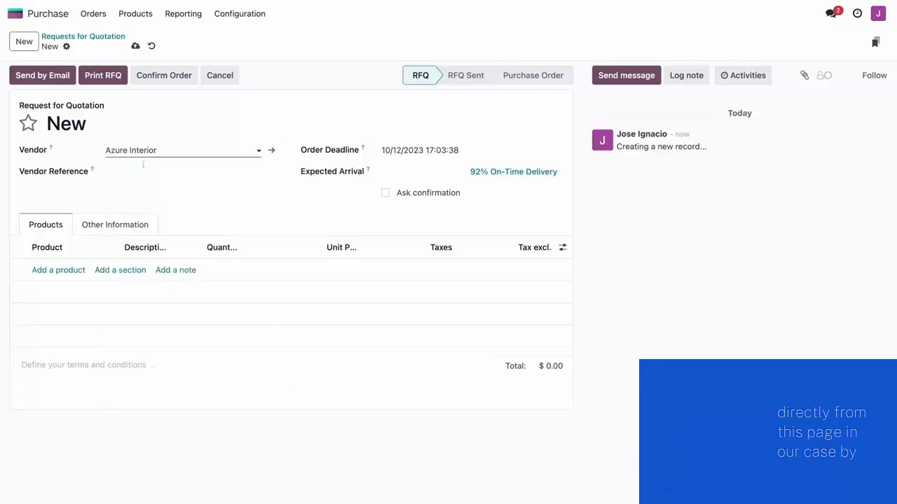
Step: Add 10 Stealthy Wood Mugs to the request for quotation and confirm the order
{"action": "left_click", "coordinate": [64, 270]}
{"action": "type", "text": "stea"}
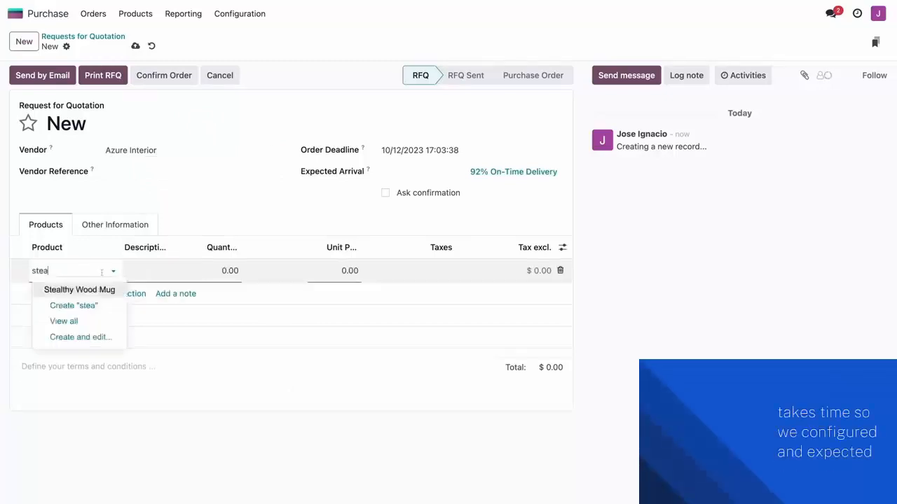
{"action": "left_click", "coordinate": [84, 289]}
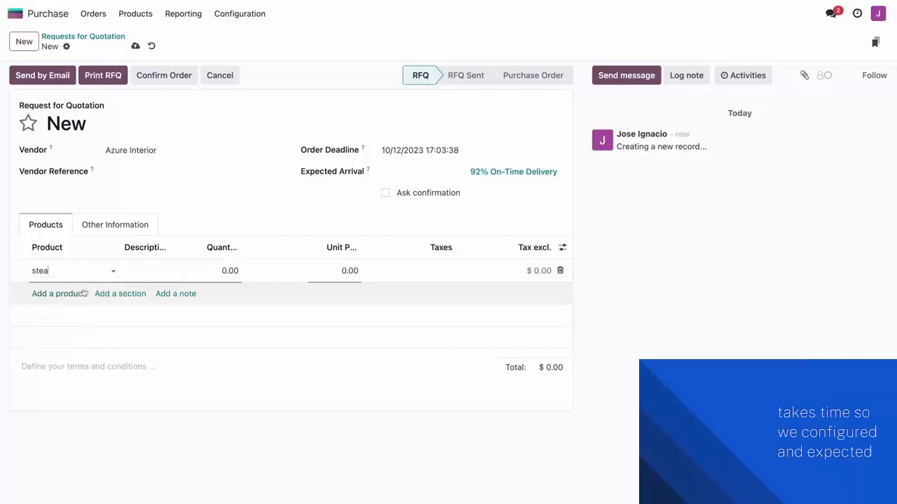
{"action": "left_click", "coordinate": [234, 274]}
{"action": "type", "text": "10"}
{"action": "left_click", "coordinate": [229, 210]}
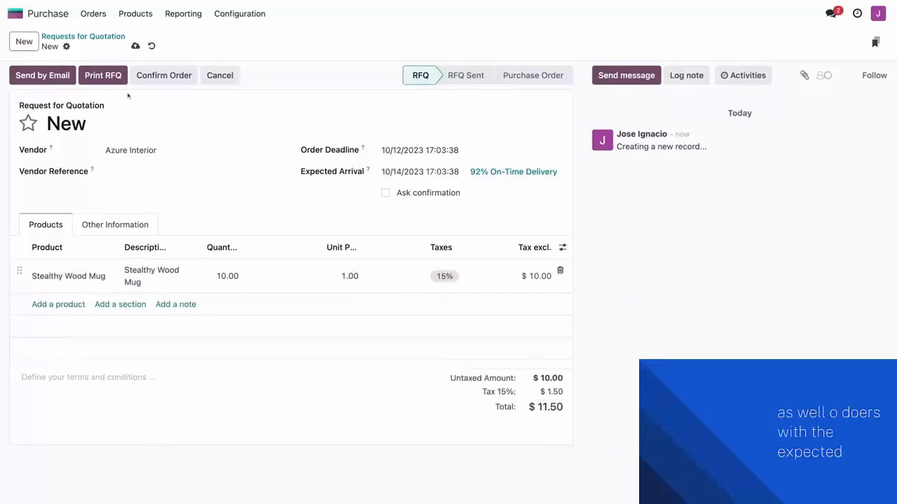
{"action": "left_click", "coordinate": [149, 77]}
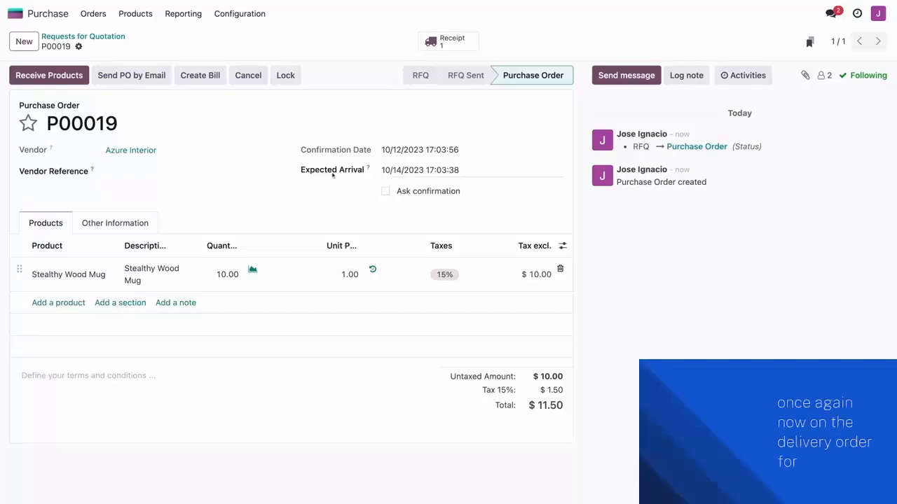
Step: Switch to the Inventory app and open the waiting delivery listed under the delivery backorders
{"action": "left_click", "coordinate": [27, 14]}
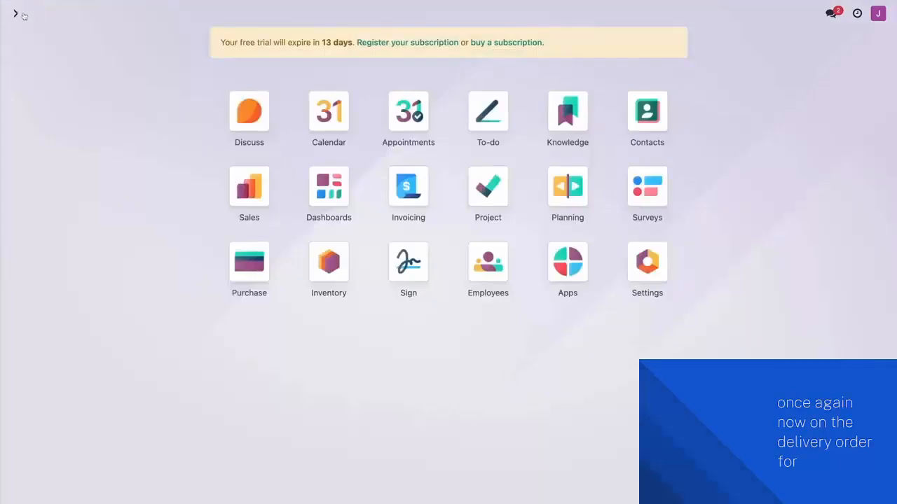
{"action": "left_click", "coordinate": [313, 262]}
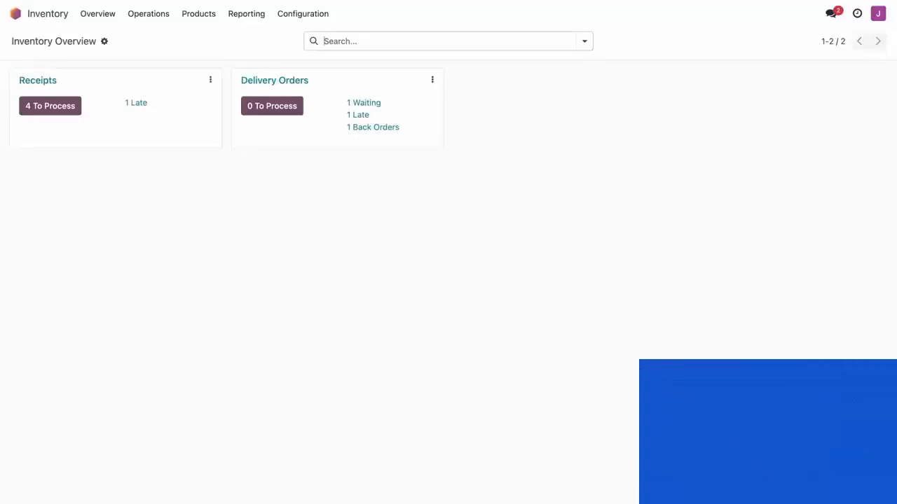
{"action": "left_click", "coordinate": [380, 130]}
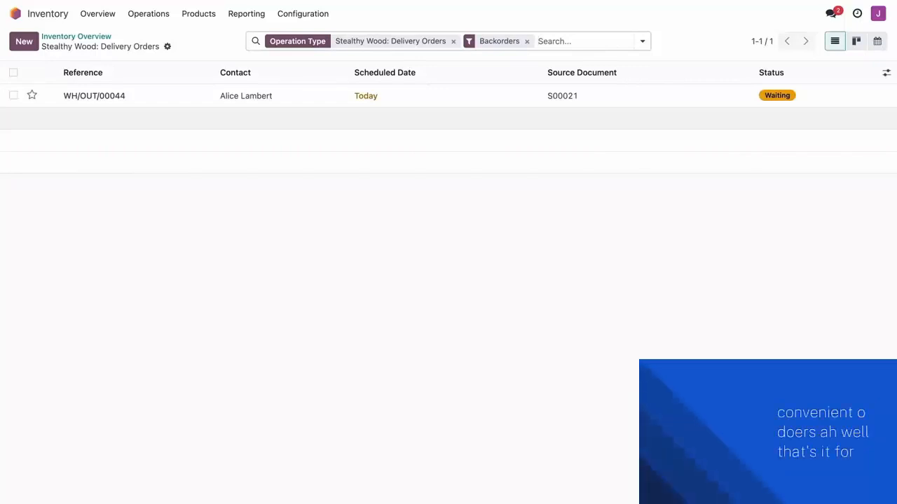
{"action": "left_click", "coordinate": [414, 100]}
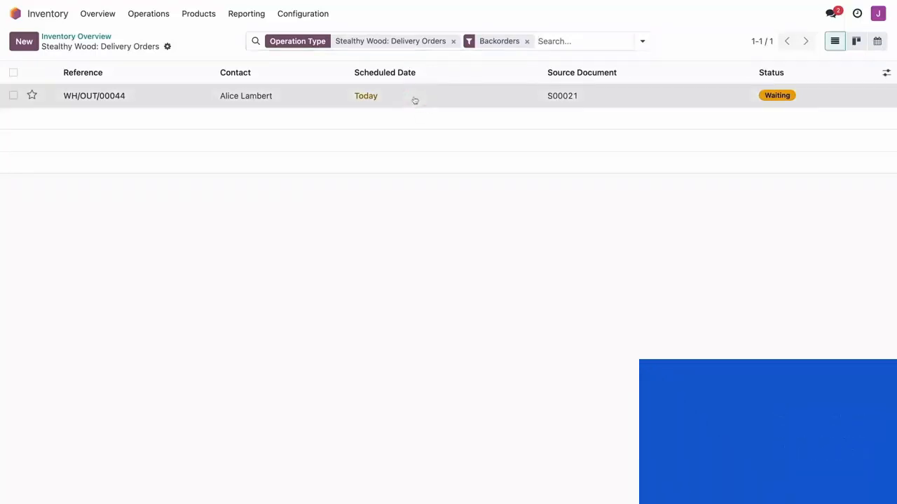
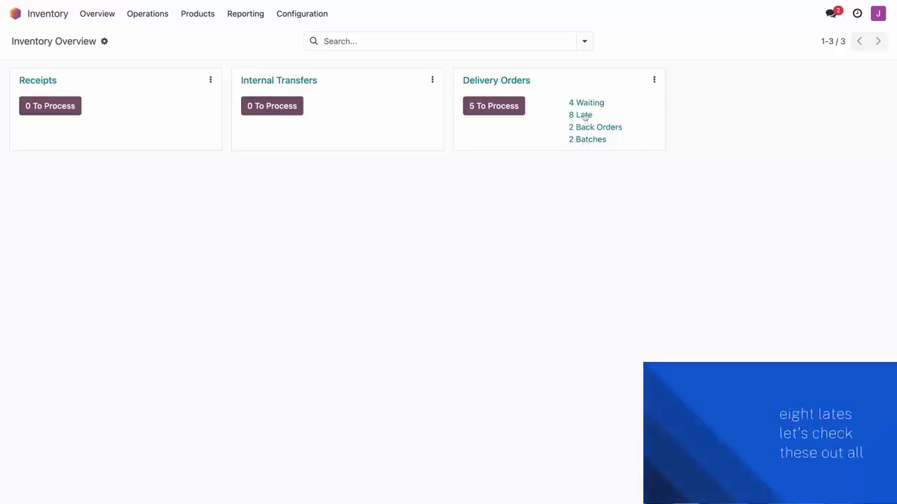
Step: List the late delivery orders, group them by status, filter them to Ready and expand the Ready group
{"action": "left_click", "coordinate": [586, 116]}
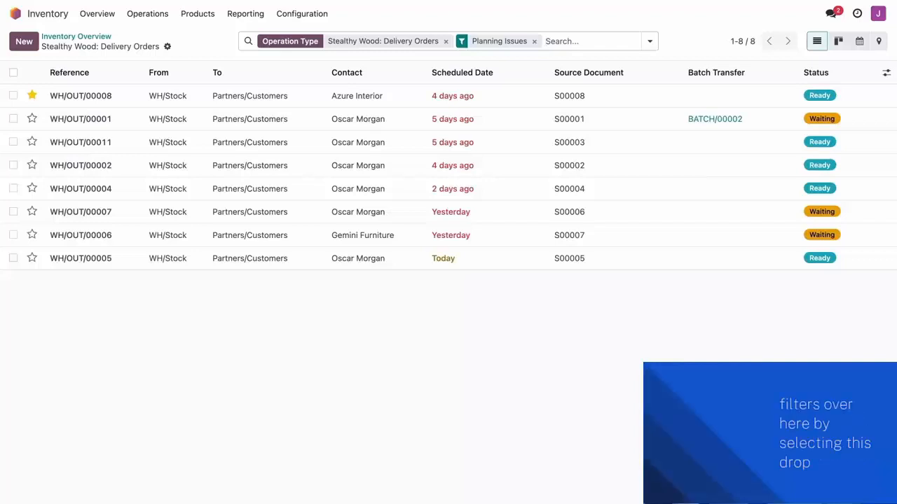
{"action": "left_click", "coordinate": [650, 41]}
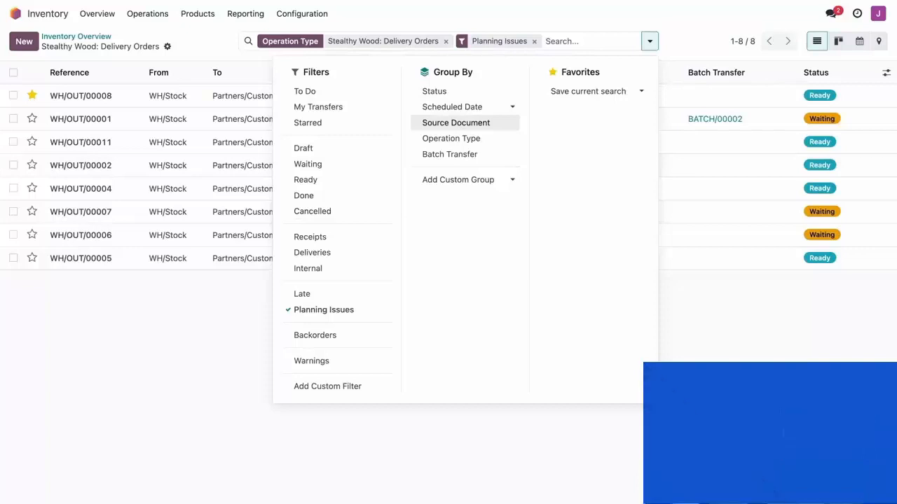
{"action": "left_click", "coordinate": [466, 94]}
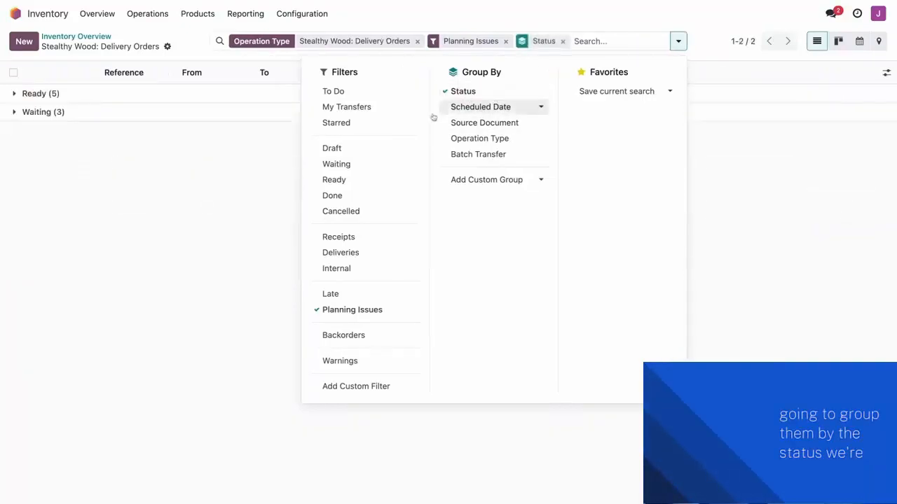
{"action": "left_click", "coordinate": [344, 180]}
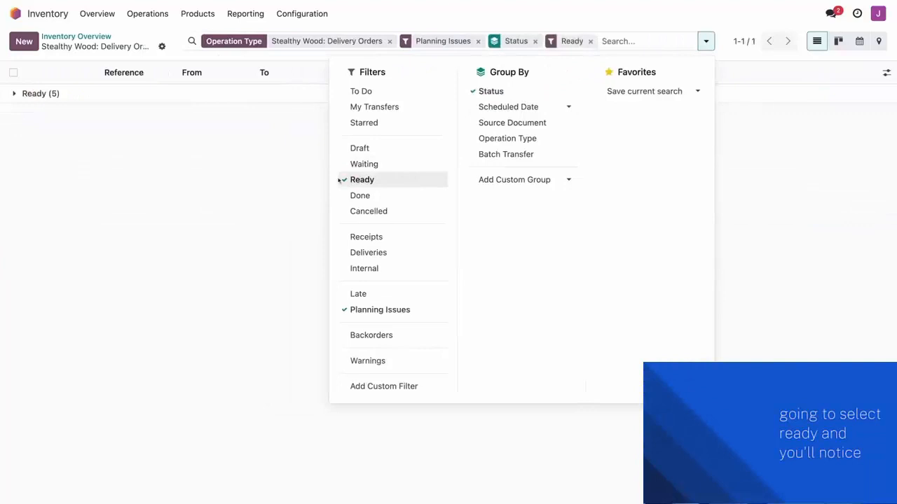
{"action": "left_click", "coordinate": [294, 182]}
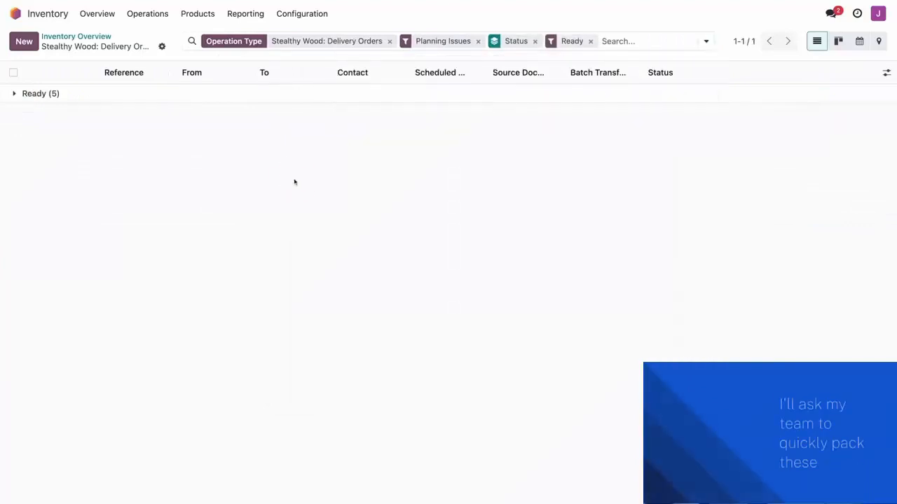
{"action": "left_click", "coordinate": [23, 98]}
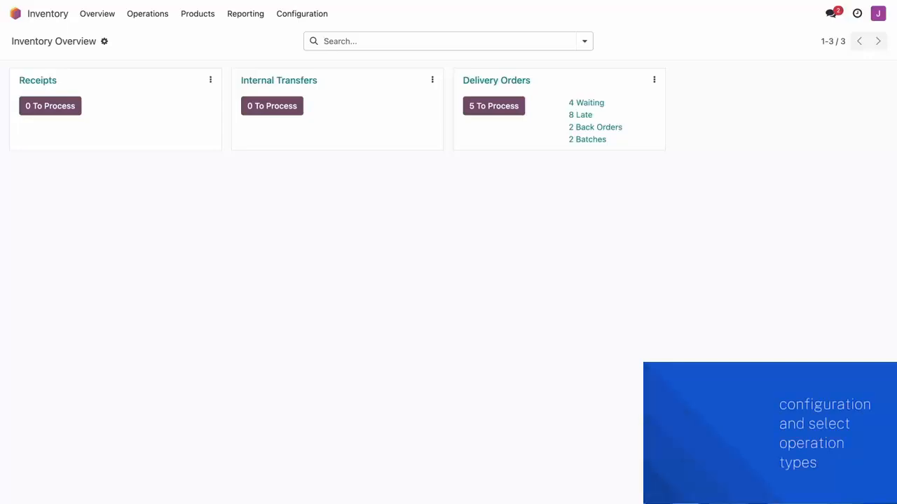
Step: Open the Delivery Orders operation type from the inventory configuration
{"action": "left_click", "coordinate": [296, 13]}
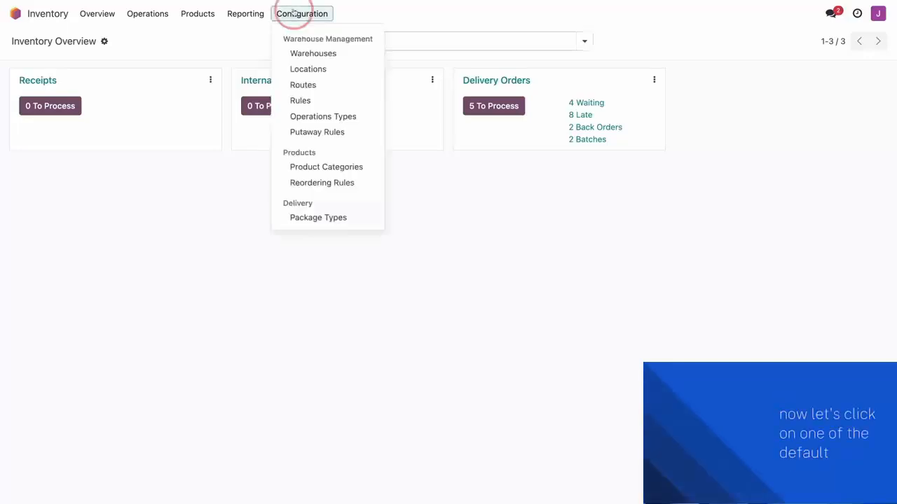
{"action": "left_click", "coordinate": [315, 115]}
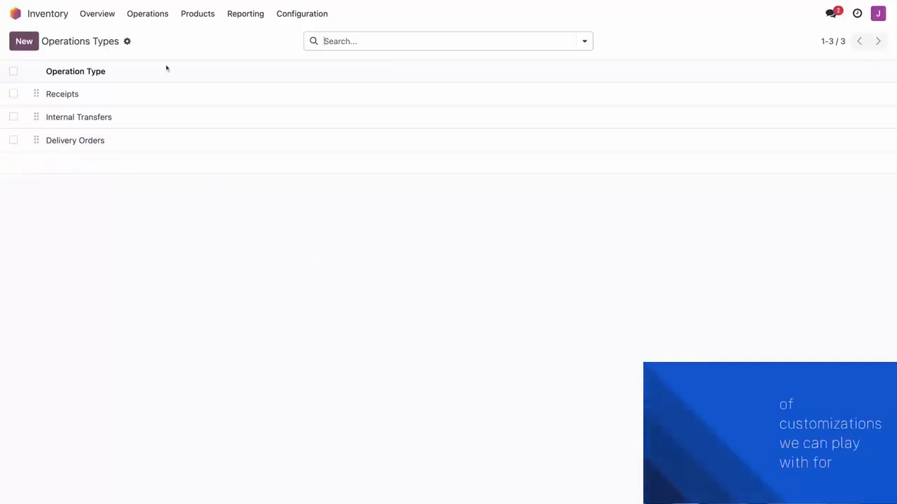
{"action": "left_click", "coordinate": [137, 145]}
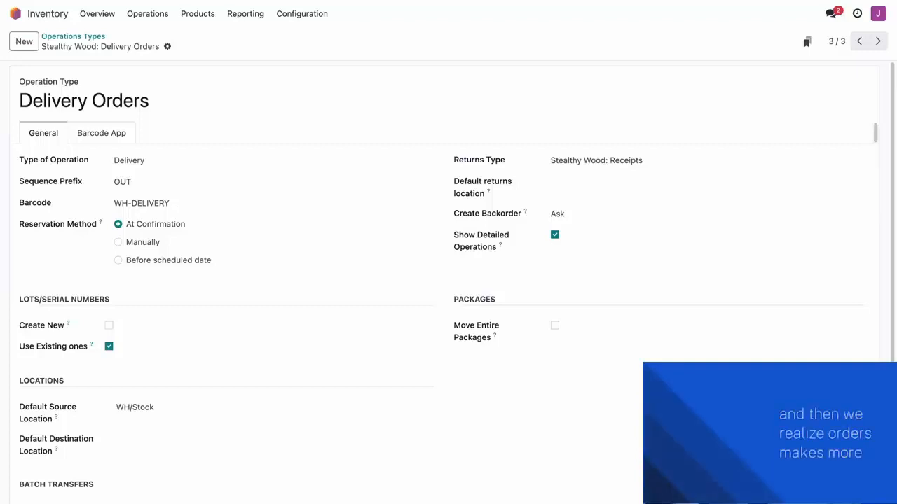
Step: Try renaming the Delivery Orders operation type to Delivery Mandates, and undo the change
{"action": "double_click", "coordinate": [216, 98]}
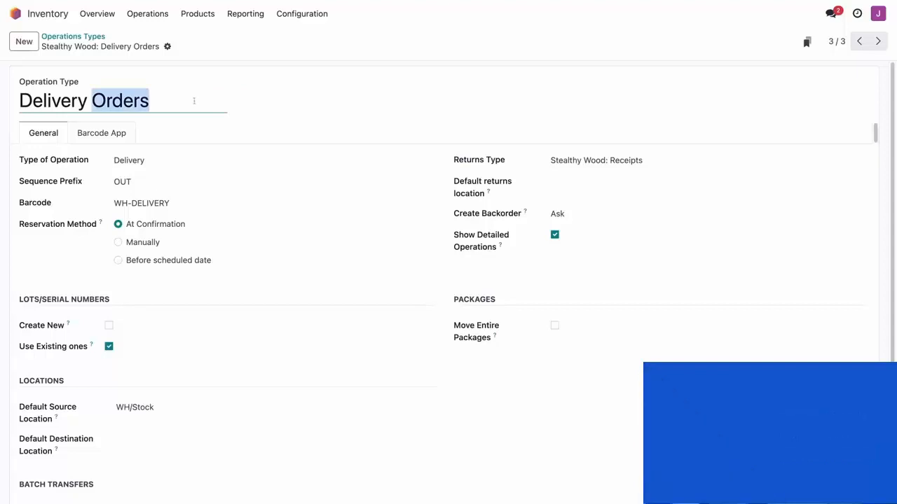
{"action": "type", "text": "Mandates"}
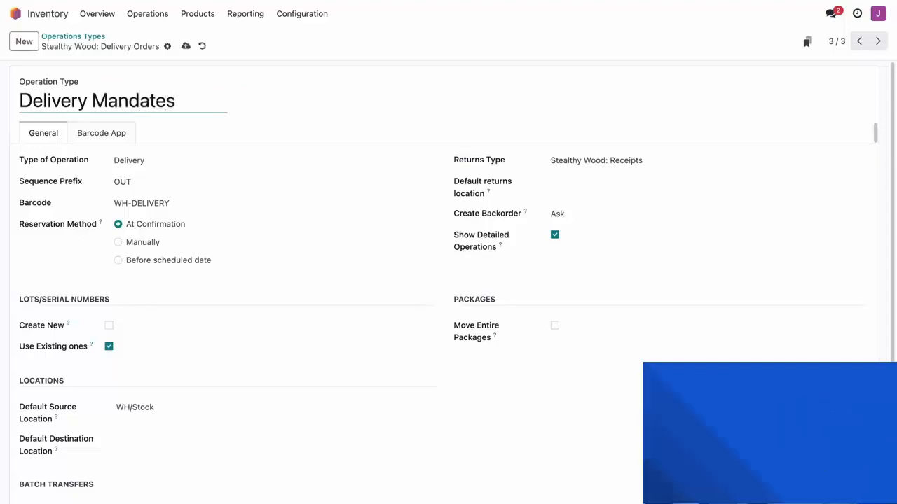
{"action": "key", "text": "ctrl+z"}
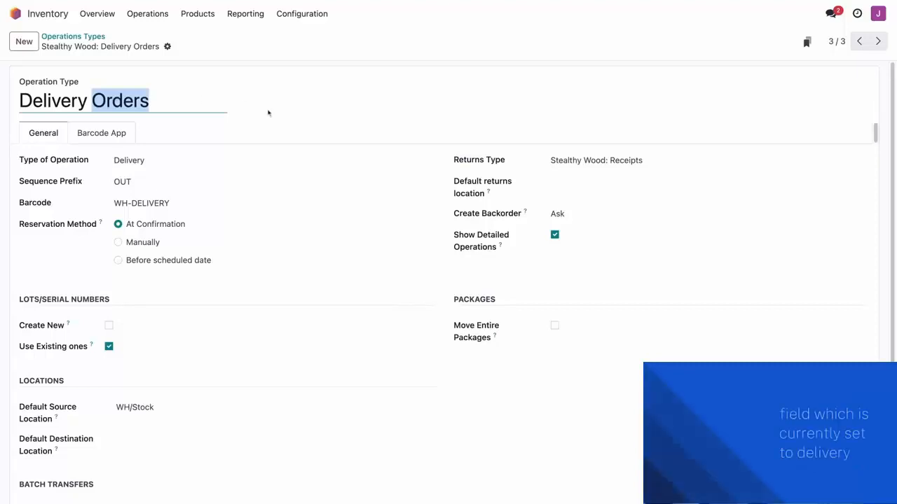
Step: Examine the Delivery Orders operation type's general settings, from the reservation method through locations to batch transfers
{"action": "left_click", "coordinate": [330, 114]}
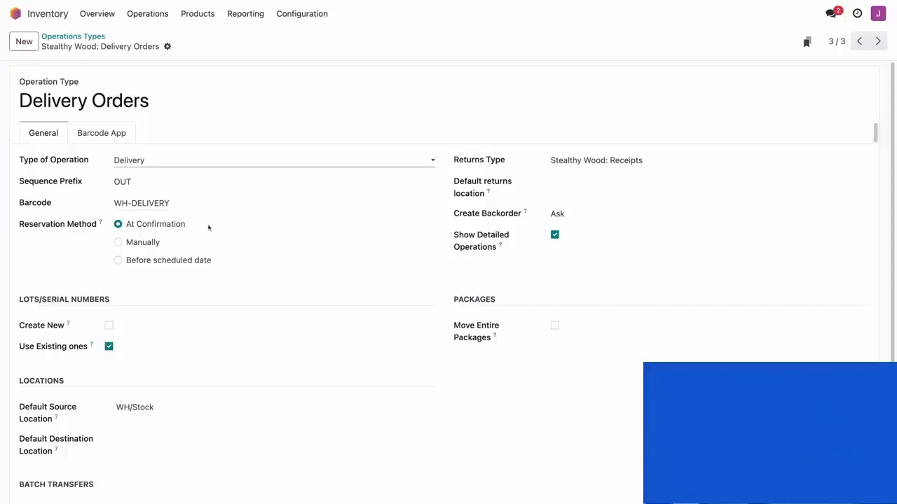
{"action": "mouse_move", "coordinate": [101, 222]}
{"action": "scroll", "coordinate": [368, 280], "scroll_direction": "down", "scroll_amount": 1}
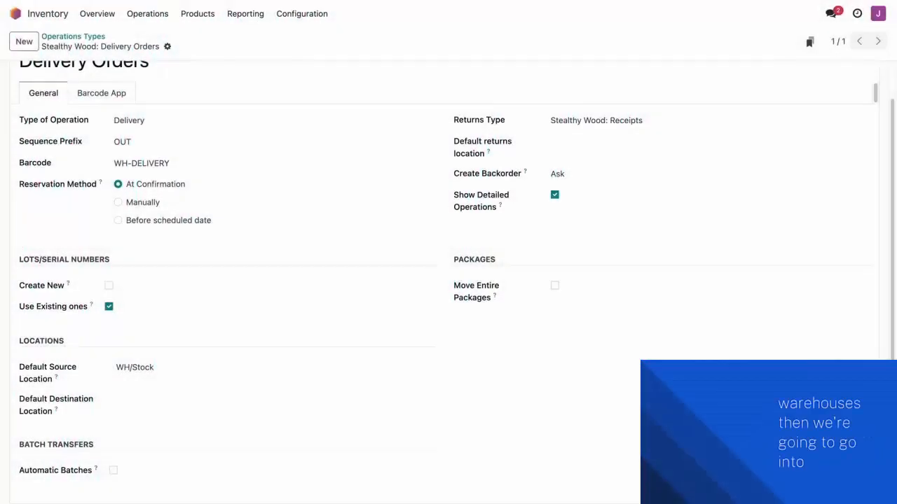
Step: Open the Stealthy Wood warehouse record from the inventory's warehouse configuration
{"action": "left_click", "coordinate": [295, 16]}
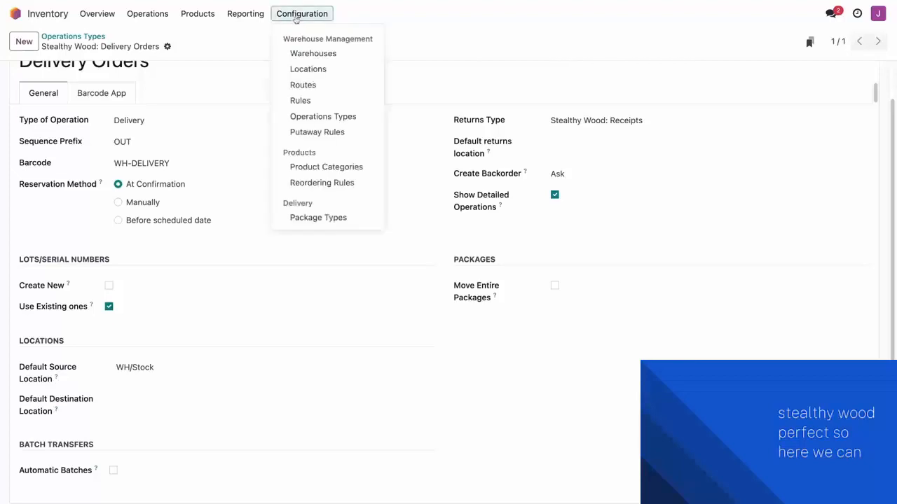
{"action": "left_click", "coordinate": [306, 54]}
{"action": "left_click", "coordinate": [174, 95]}
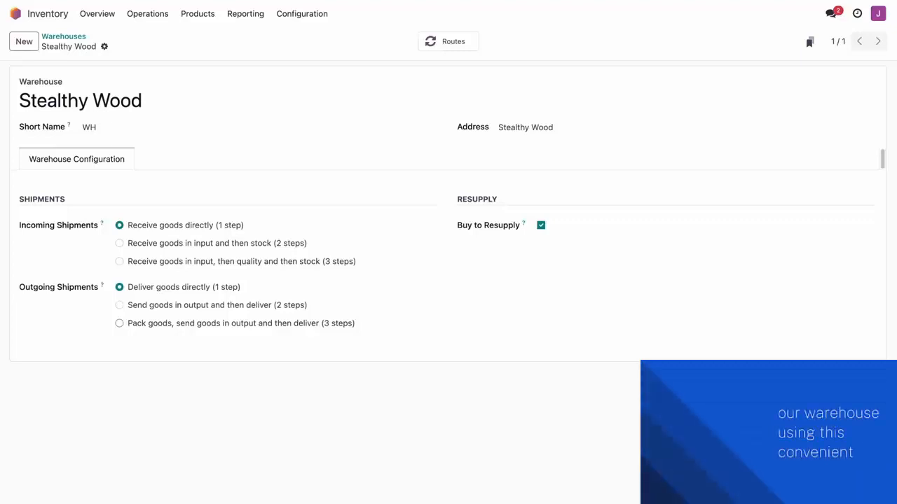
Step: Open the warehouse's "Stealthy Wood: Receive in 1 step (stock)" route and start a new rule on it
{"action": "left_click", "coordinate": [456, 44]}
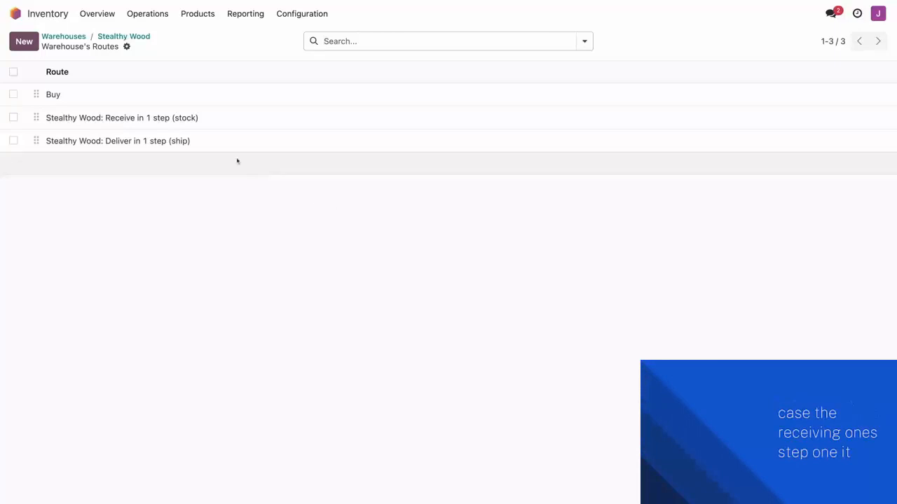
{"action": "left_click", "coordinate": [174, 118]}
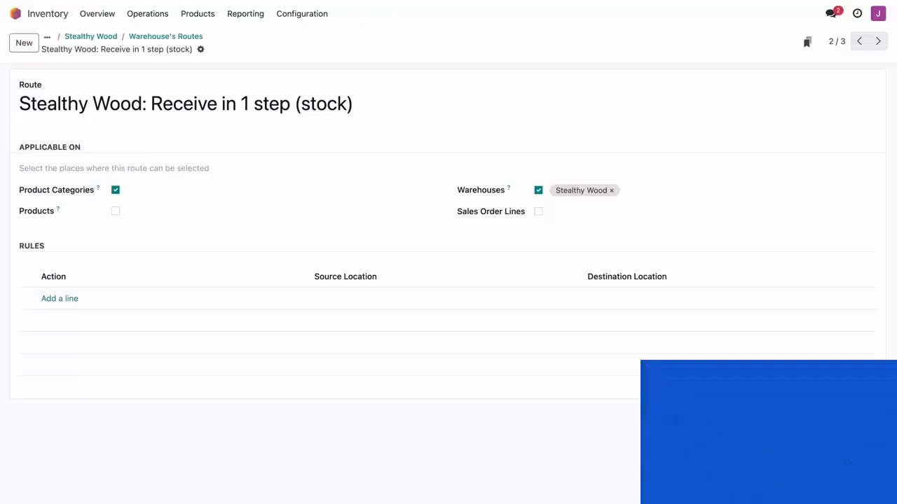
{"action": "left_click", "coordinate": [60, 299]}
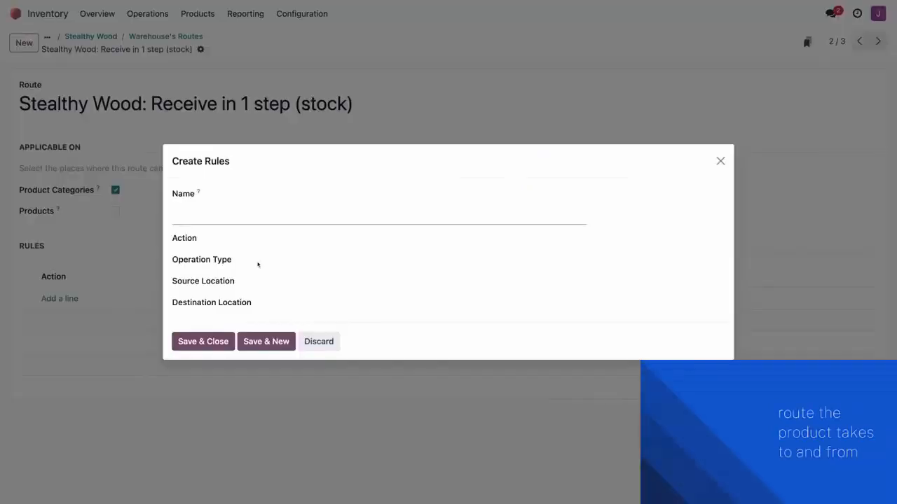